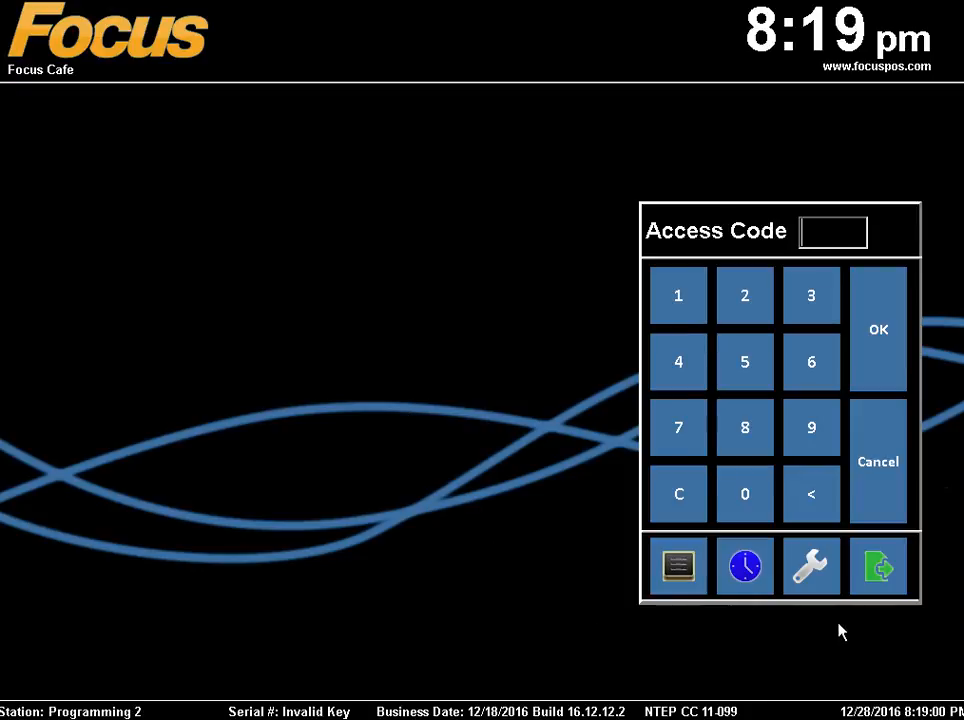
# Open Setup from the manager functions and enter the access code for the office software
pyautogui.click(812, 568)
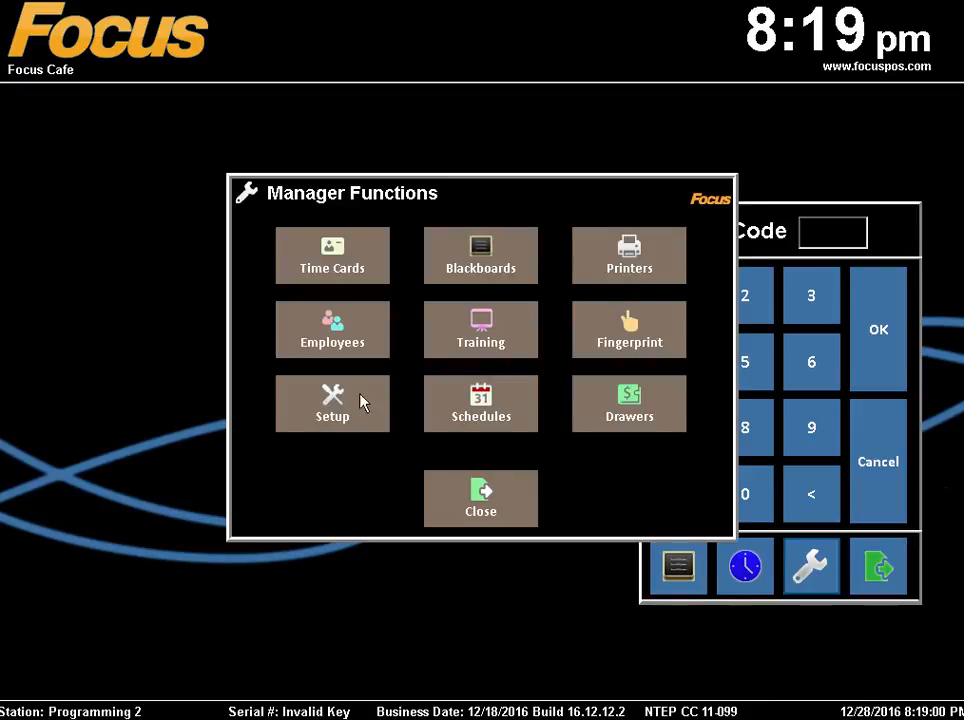
pyautogui.click(355, 416)
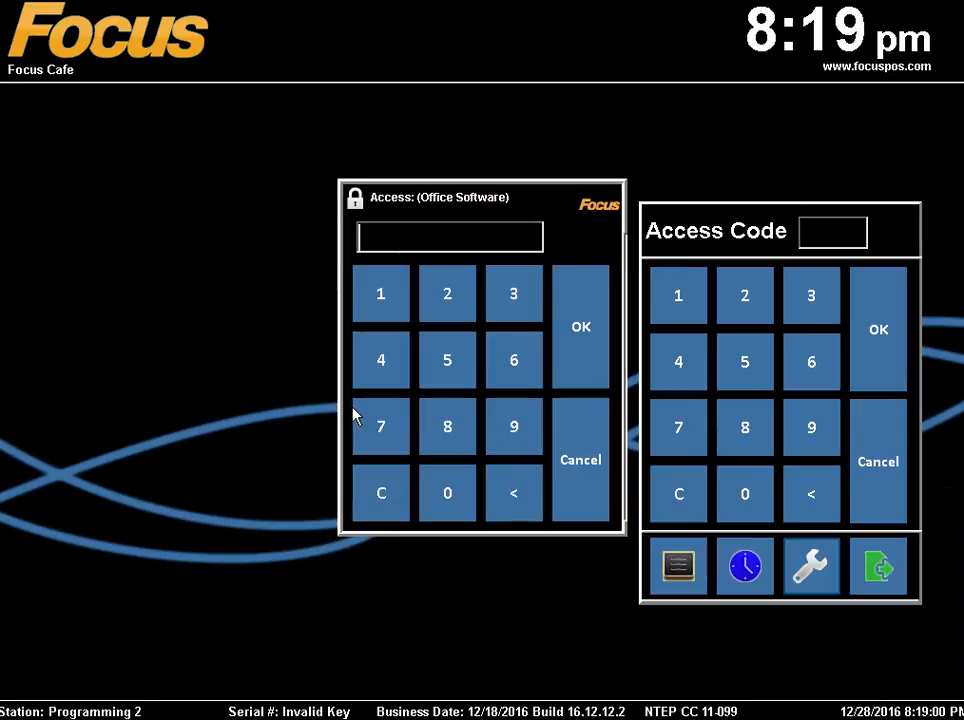
pyautogui.click(380, 305)
pyautogui.click(583, 323)
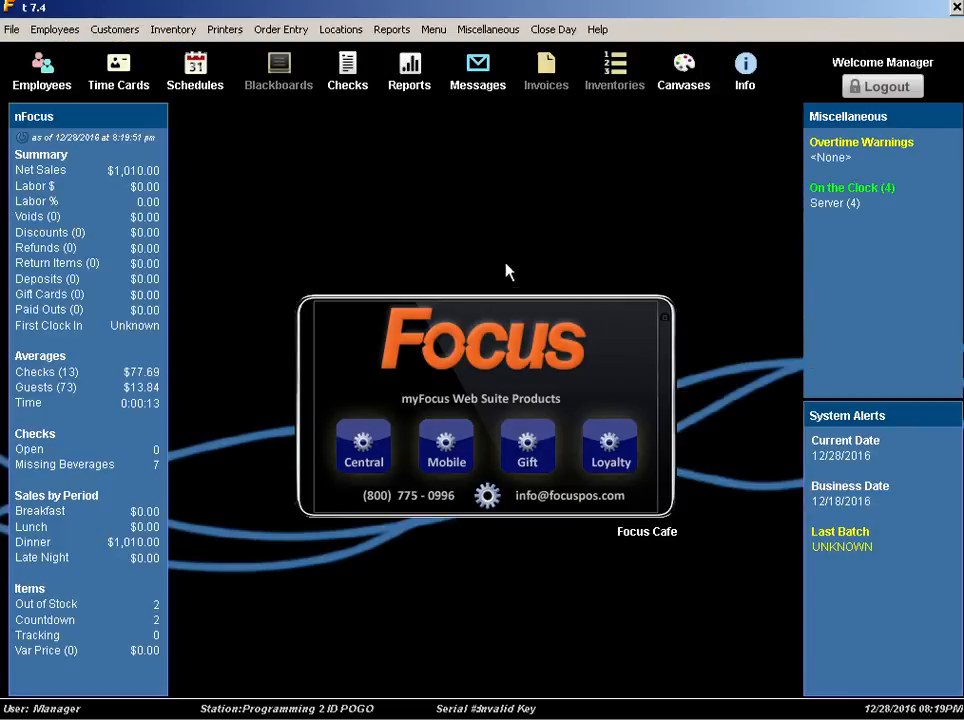
# Open the report setup and name the empty report slot below Food Sales "Sales Contest"
pyautogui.click(385, 33)
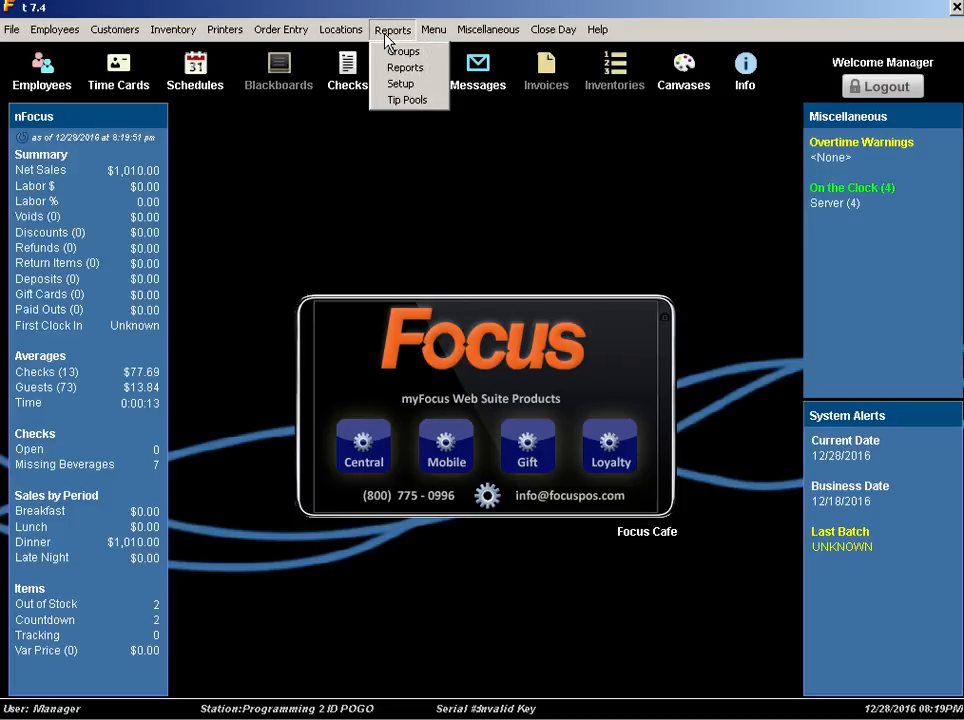
pyautogui.click(420, 85)
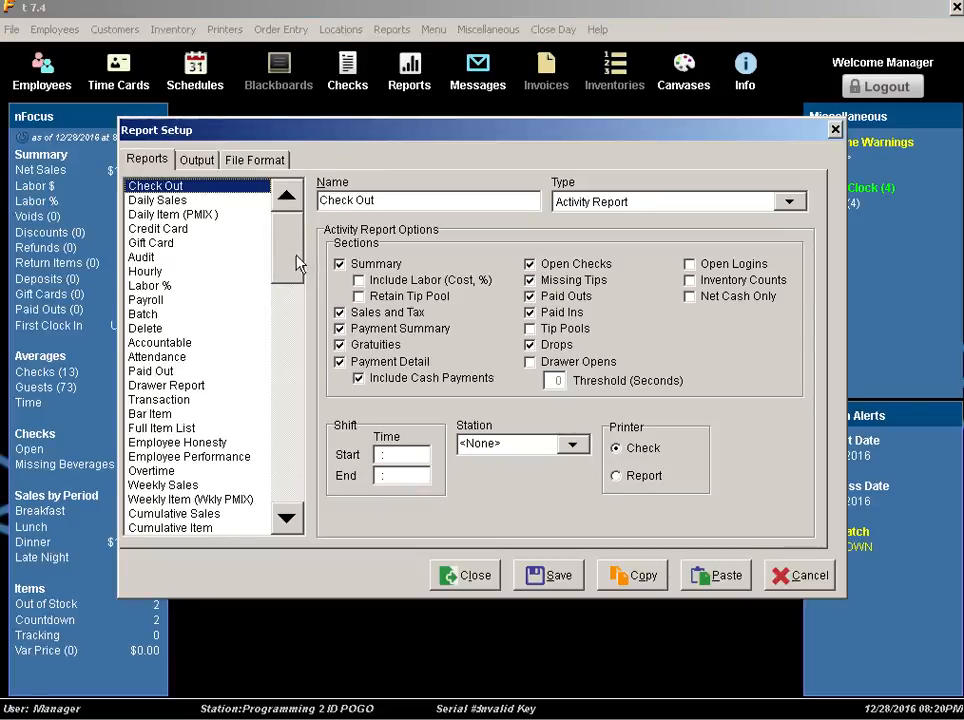
pyautogui.moveTo(282, 254); pyautogui.dragTo(283, 357)
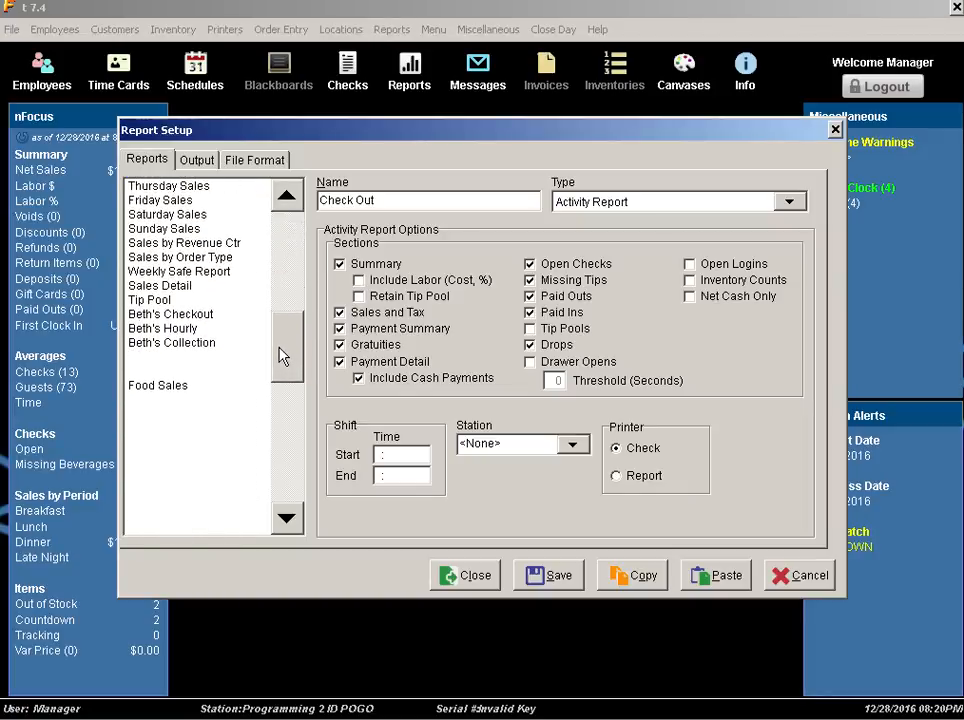
pyautogui.click(155, 402)
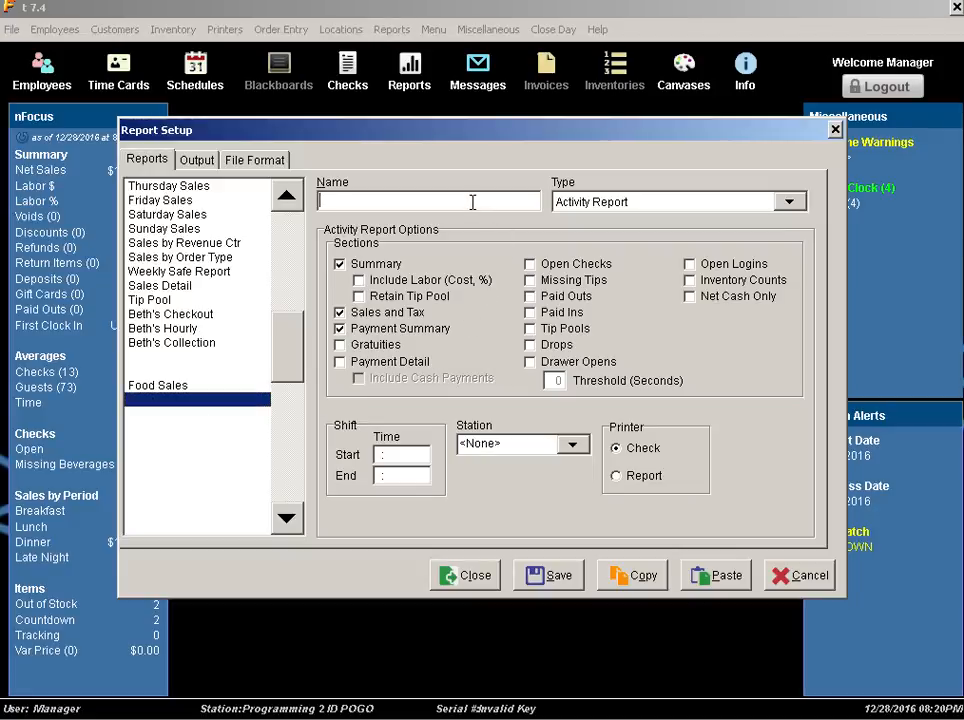
pyautogui.write('Sales Conte')
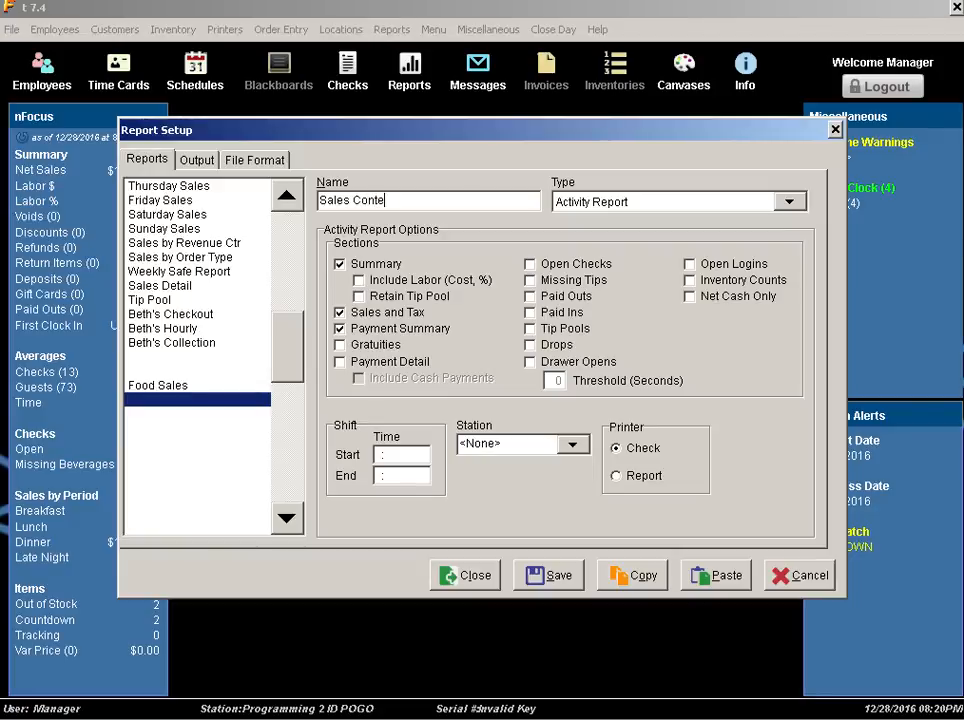
pyautogui.write('st')
# Set the Sales Contest report's type to Sales Contest Report
pyautogui.click(789, 201)
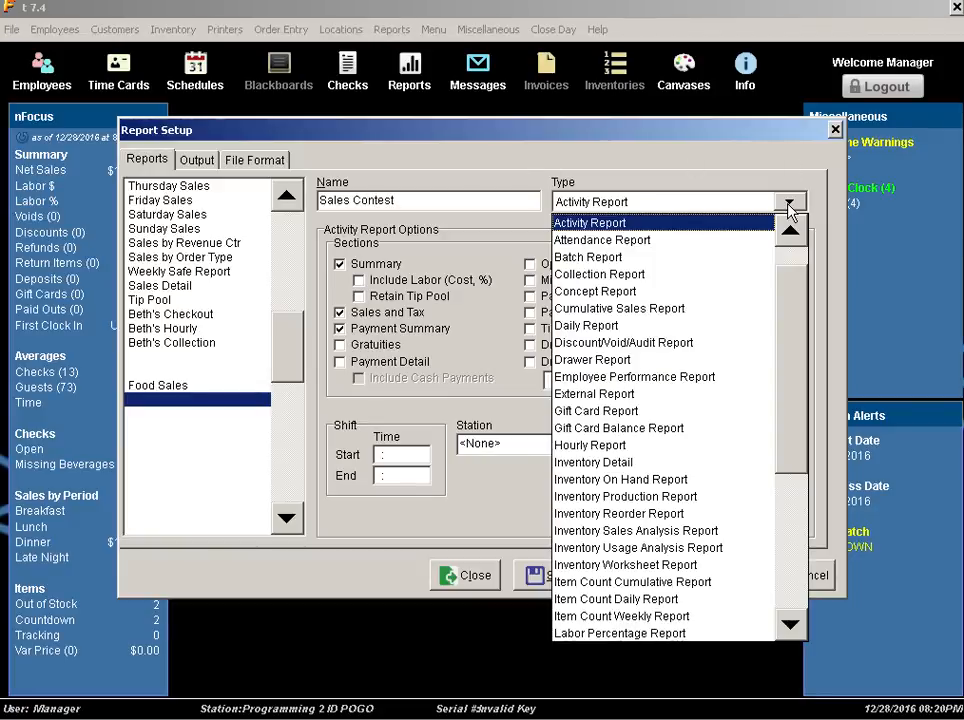
pyautogui.scroll(-5, 775, 450)
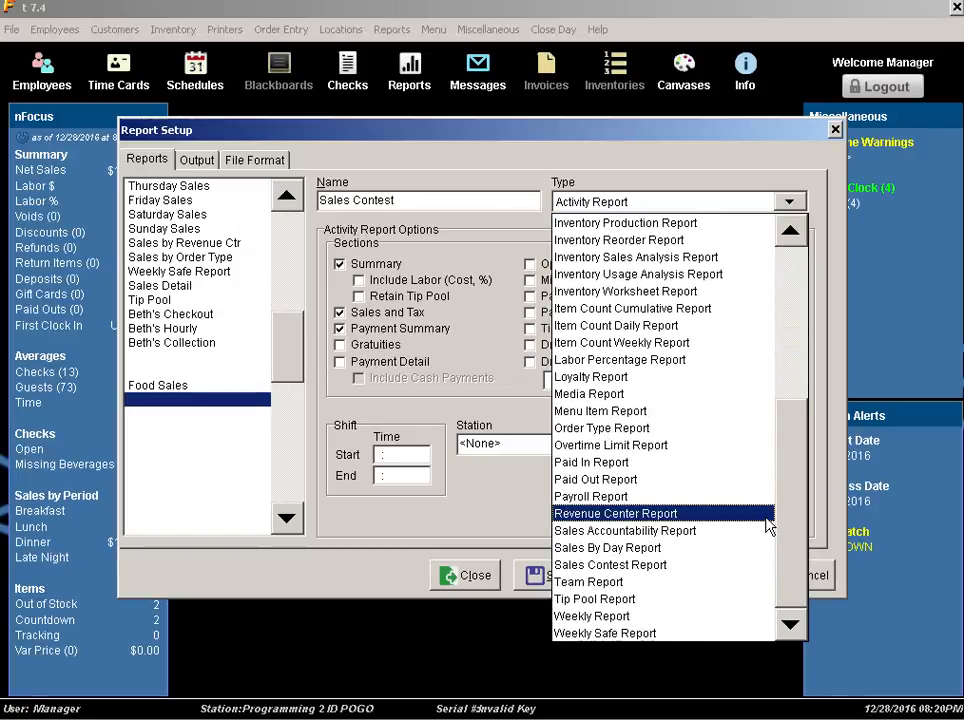
pyautogui.click(655, 566)
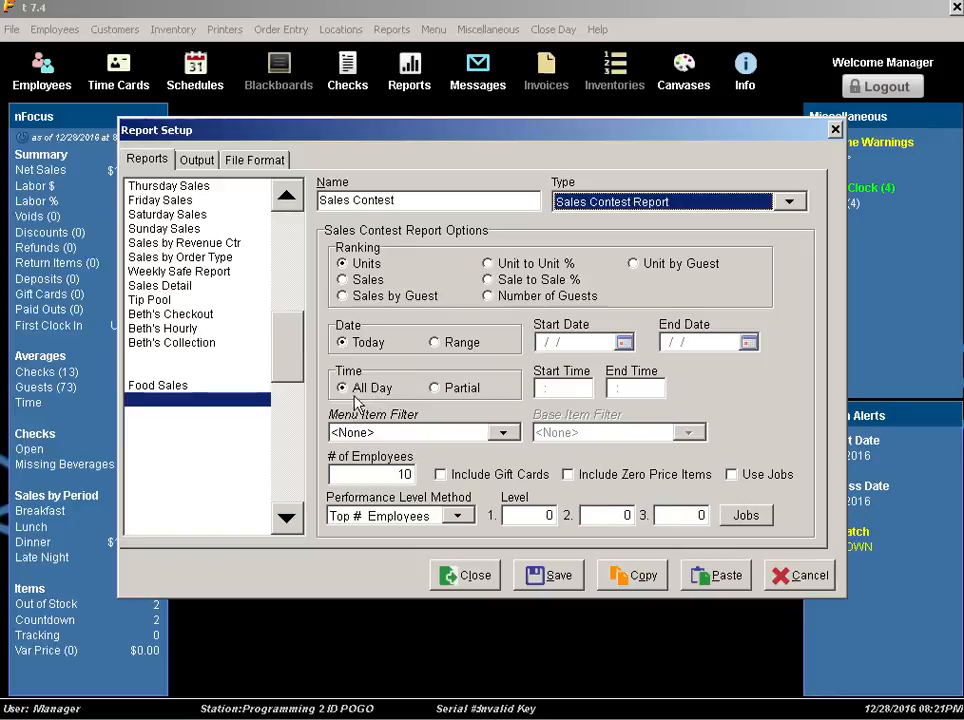
# Try the Partial time option, restore All Day, and set the report's menu item filter to FOOD ITEMS
pyautogui.click(461, 392)
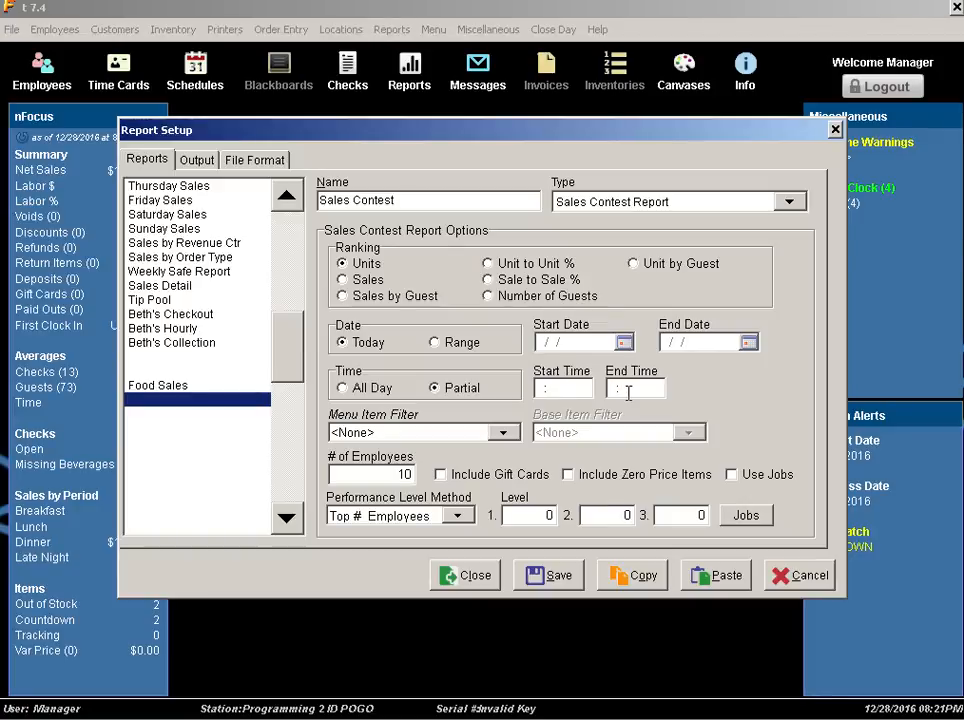
pyautogui.click(378, 393)
pyautogui.click(501, 432)
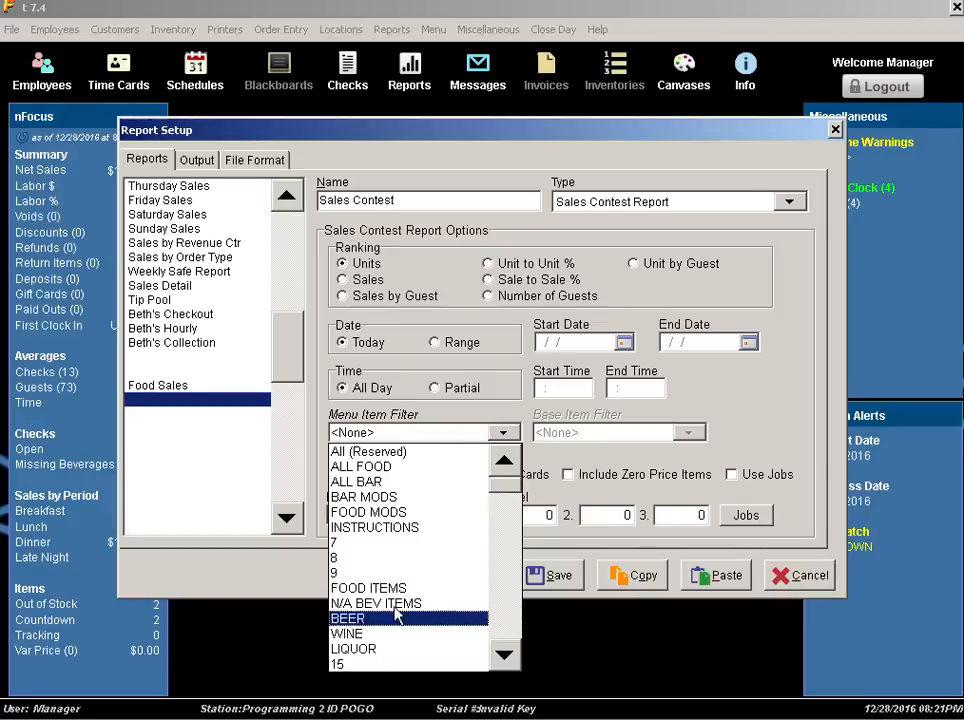
pyautogui.click(370, 590)
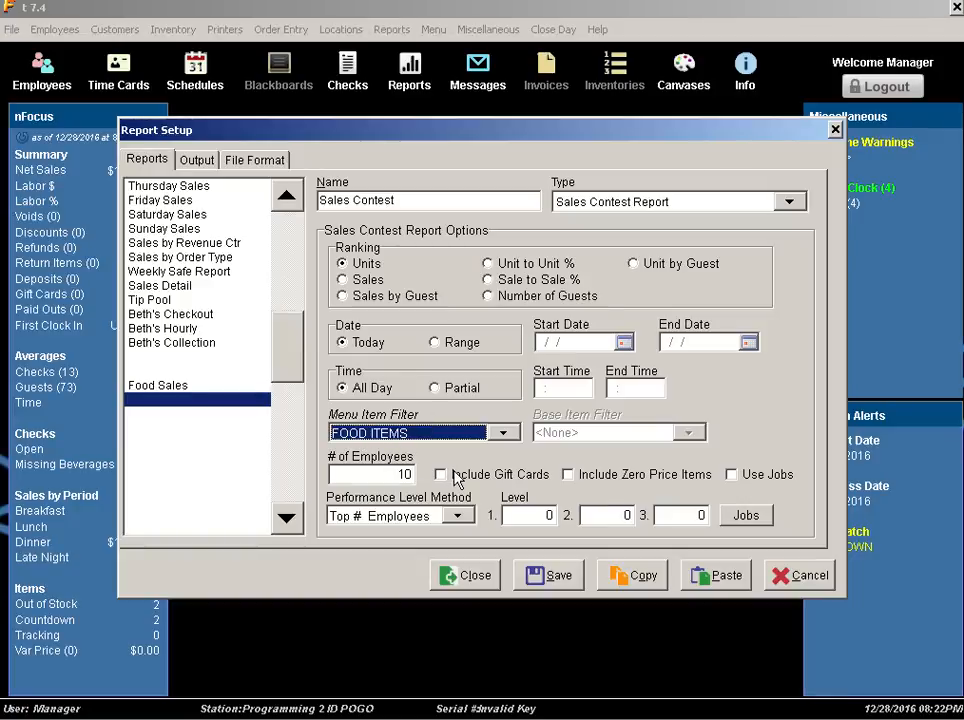
# Open the menu item filter setup, clear unused filter 18 and rename it "Contest"
pyautogui.click(388, 420)
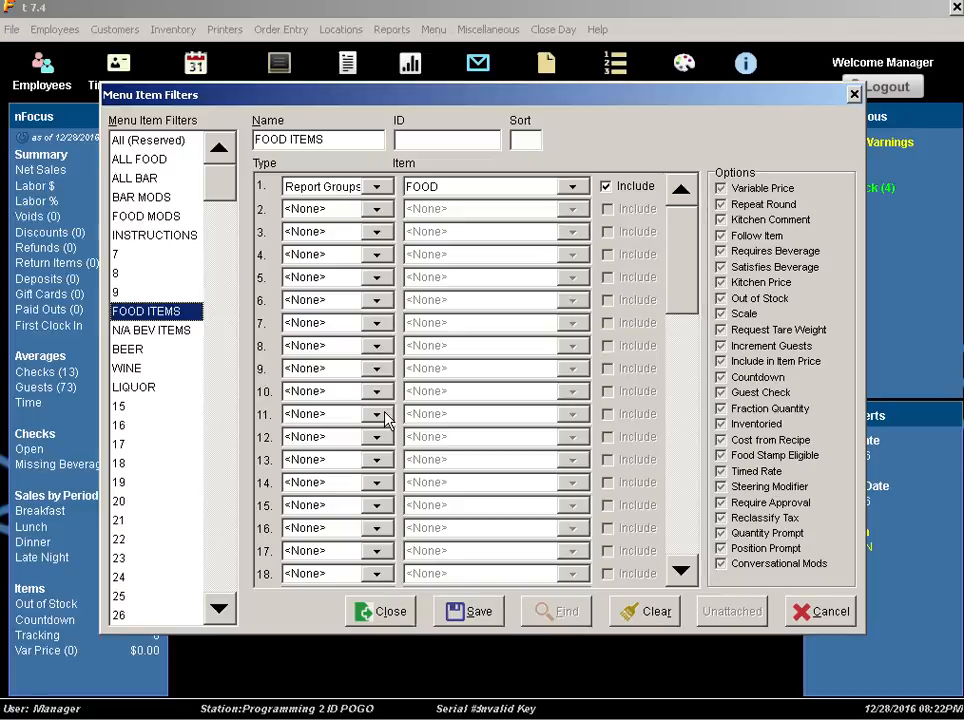
pyautogui.click(124, 466)
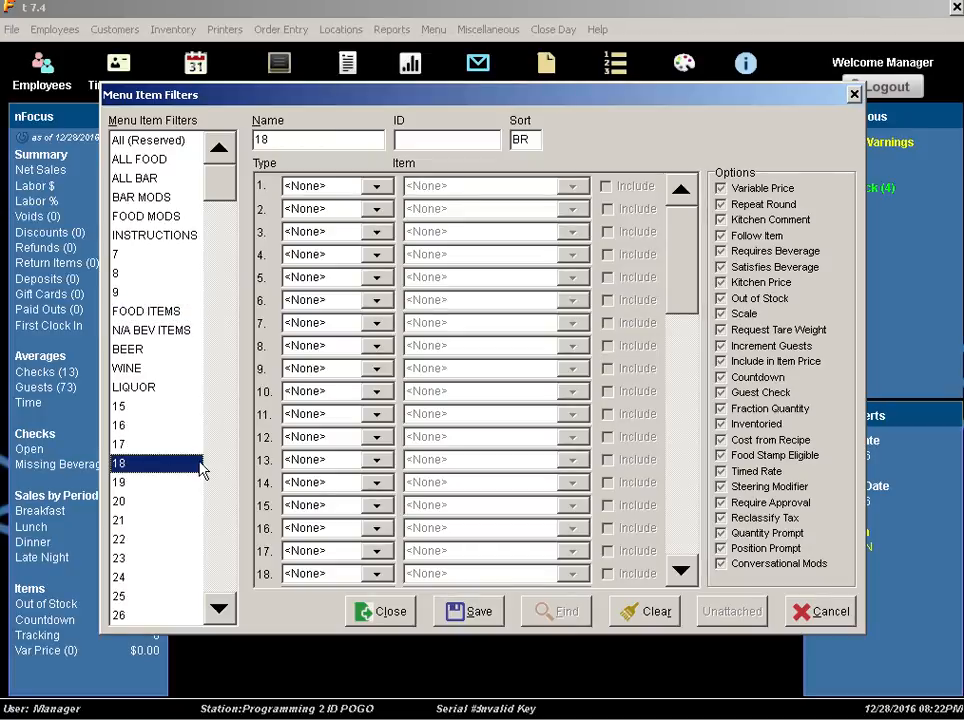
pyautogui.click(650, 612)
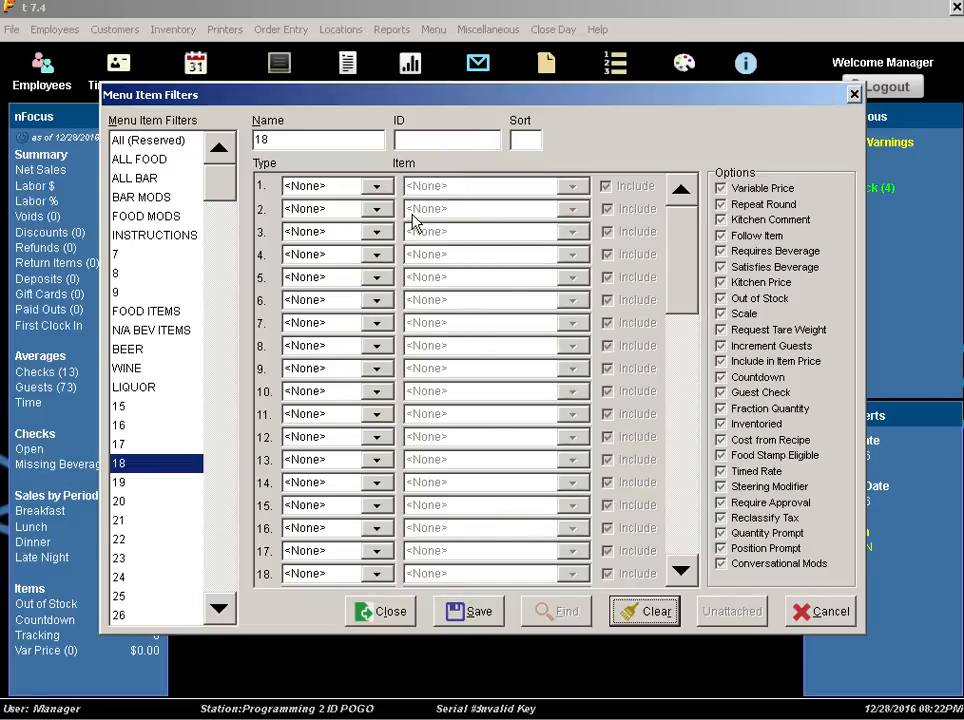
pyautogui.doubleClick(295, 139)
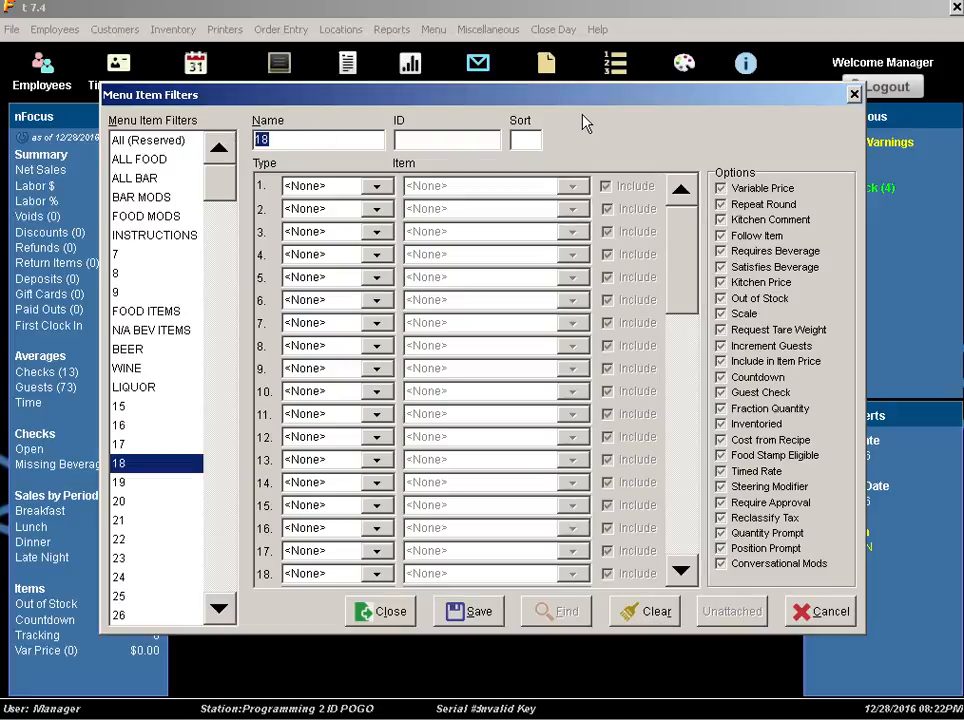
pyautogui.write('Contest')
# Try Menu Items as the type of the Contest filter's first line and browse the available items
pyautogui.click(377, 187)
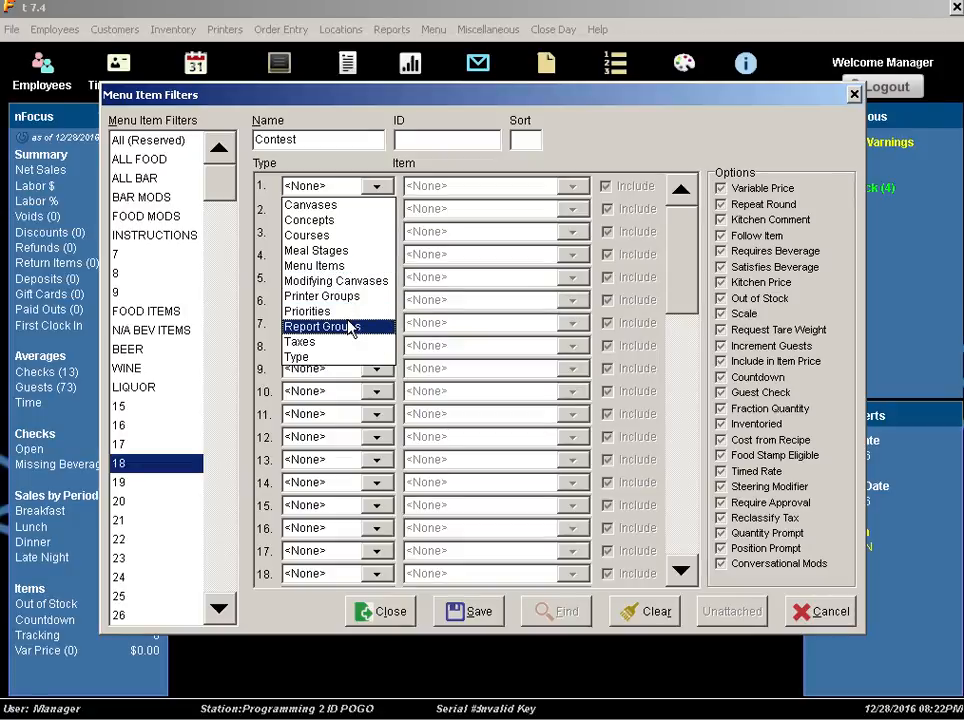
pyautogui.click(343, 267)
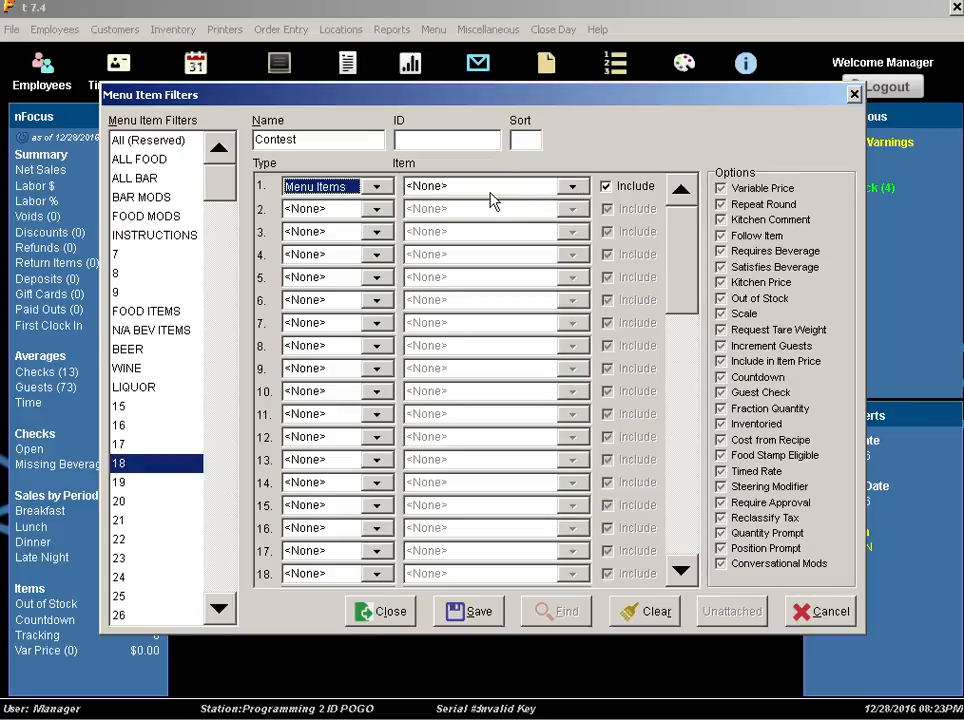
pyautogui.click(573, 190)
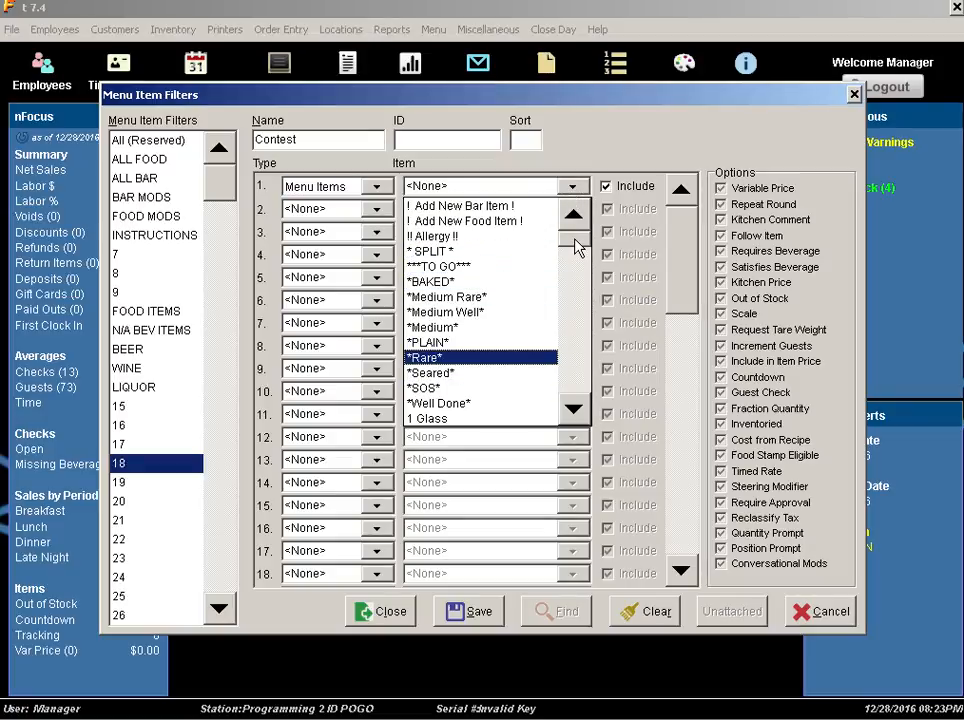
pyautogui.moveTo(577, 245); pyautogui.dragTo(577, 312)
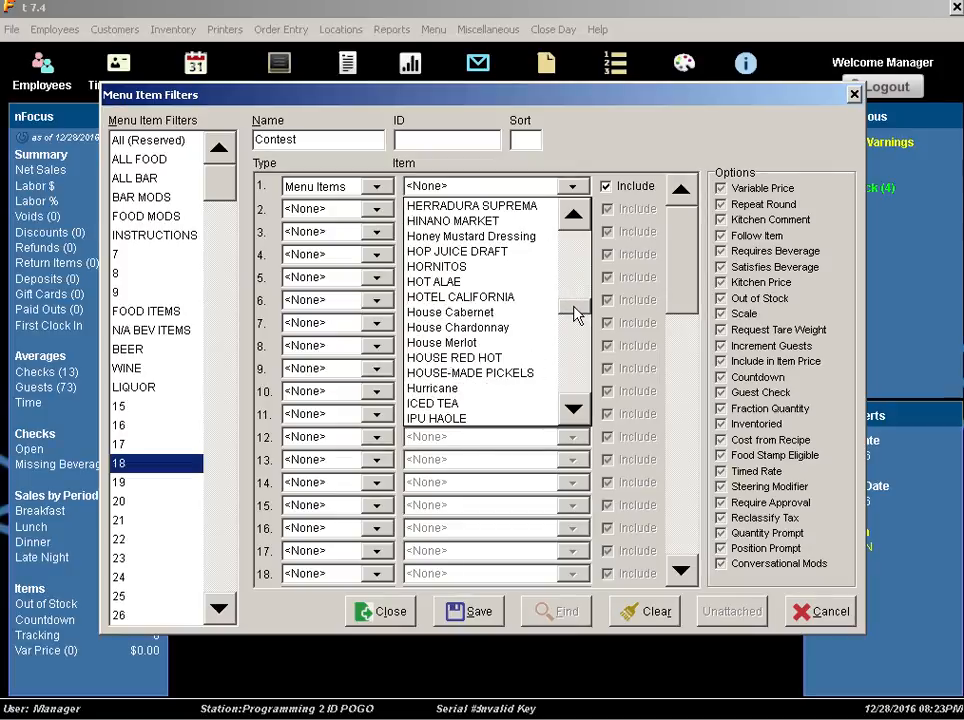
# Set the Contest filter's first line to the Report Groups type with item FOOD, then save and close the filter setup
pyautogui.click(367, 190)
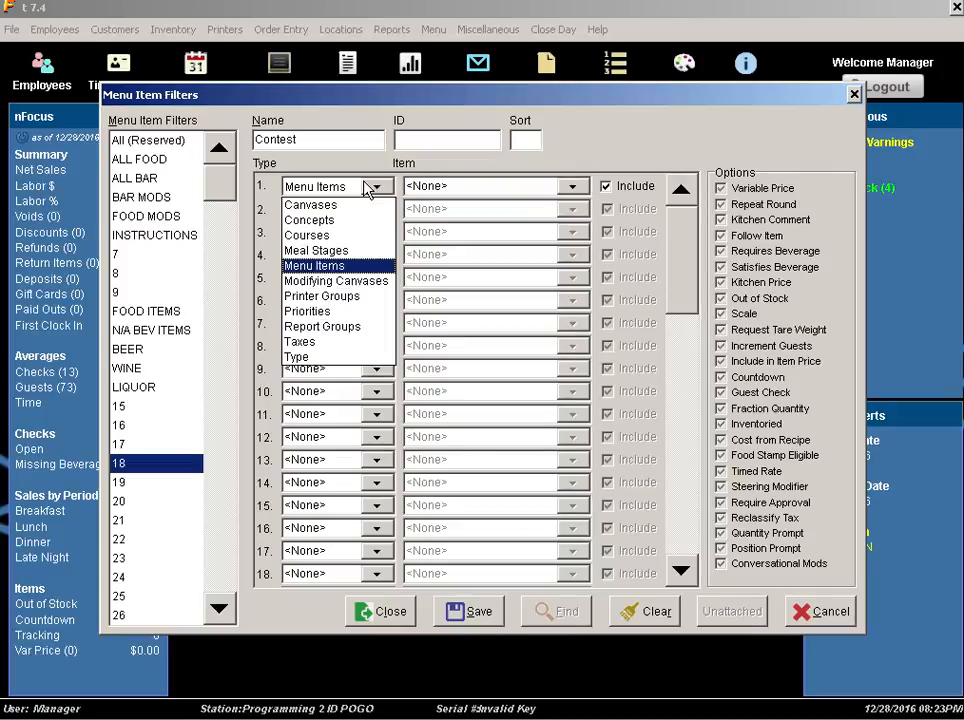
pyautogui.click(322, 326)
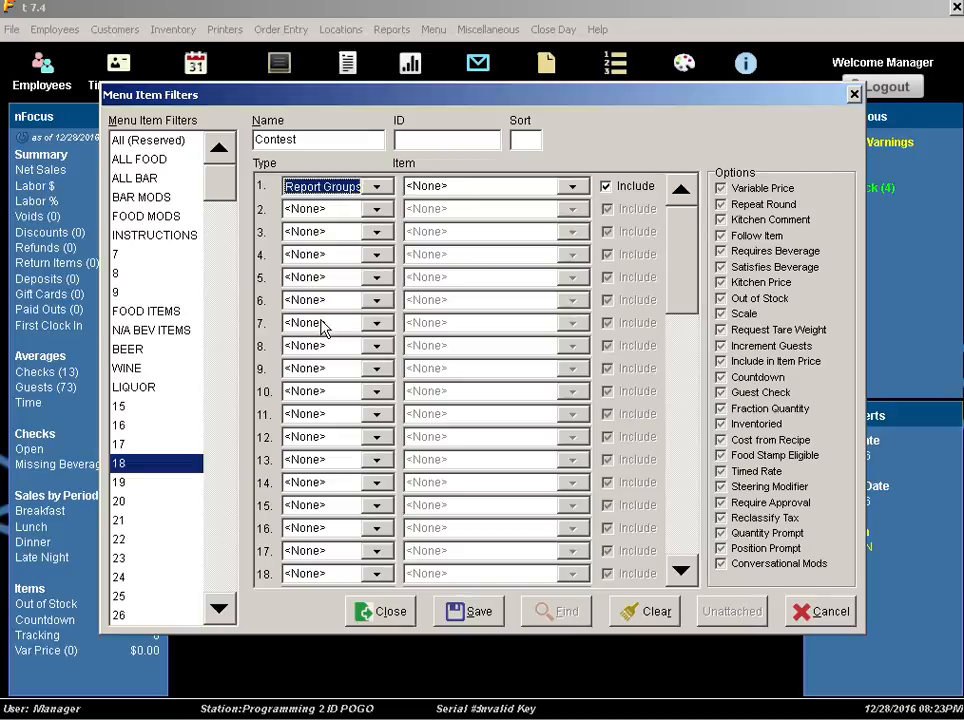
pyautogui.click(573, 187)
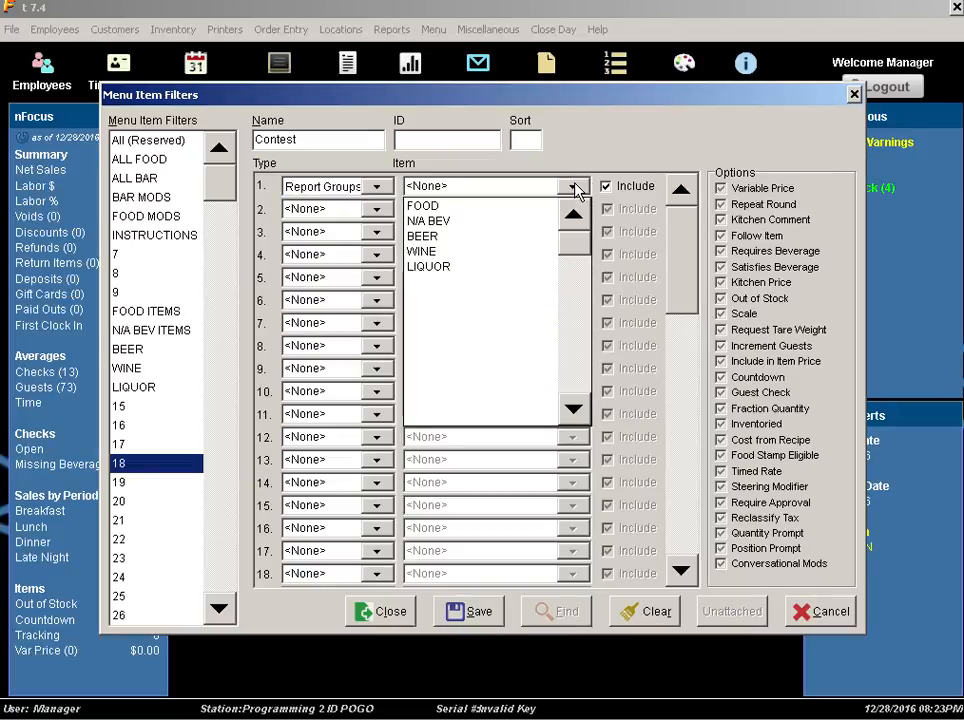
pyautogui.click(469, 205)
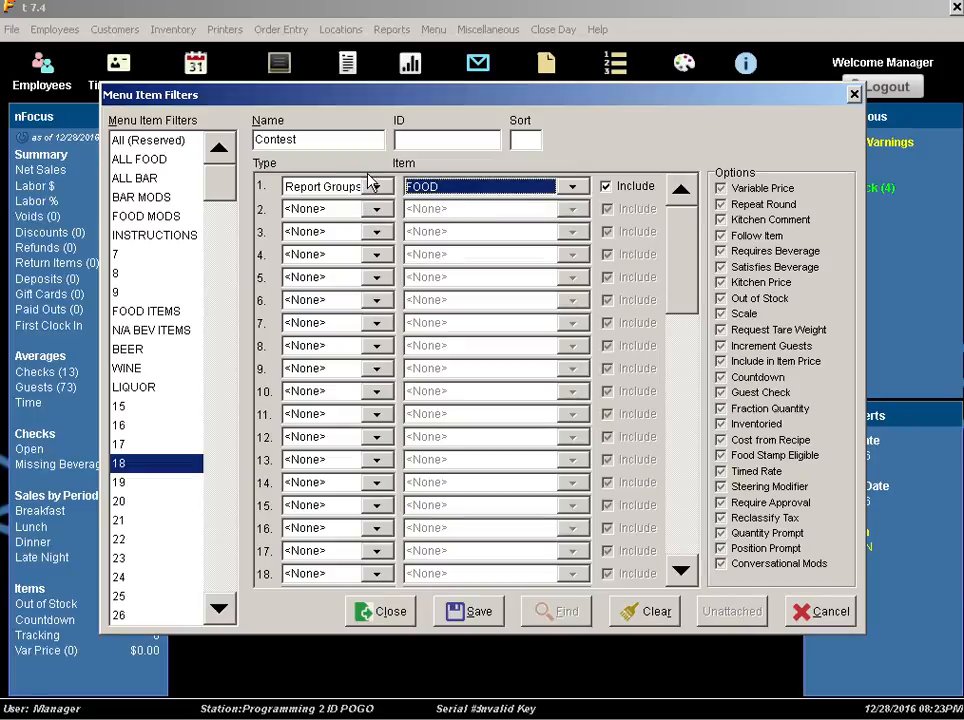
pyautogui.click(482, 626)
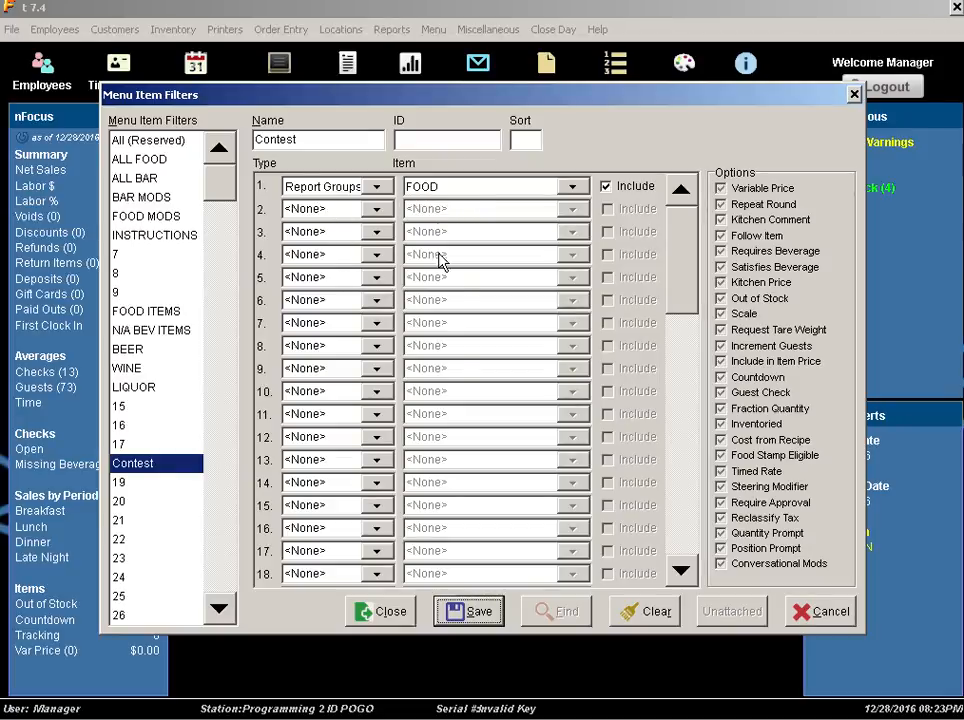
pyautogui.click(451, 191)
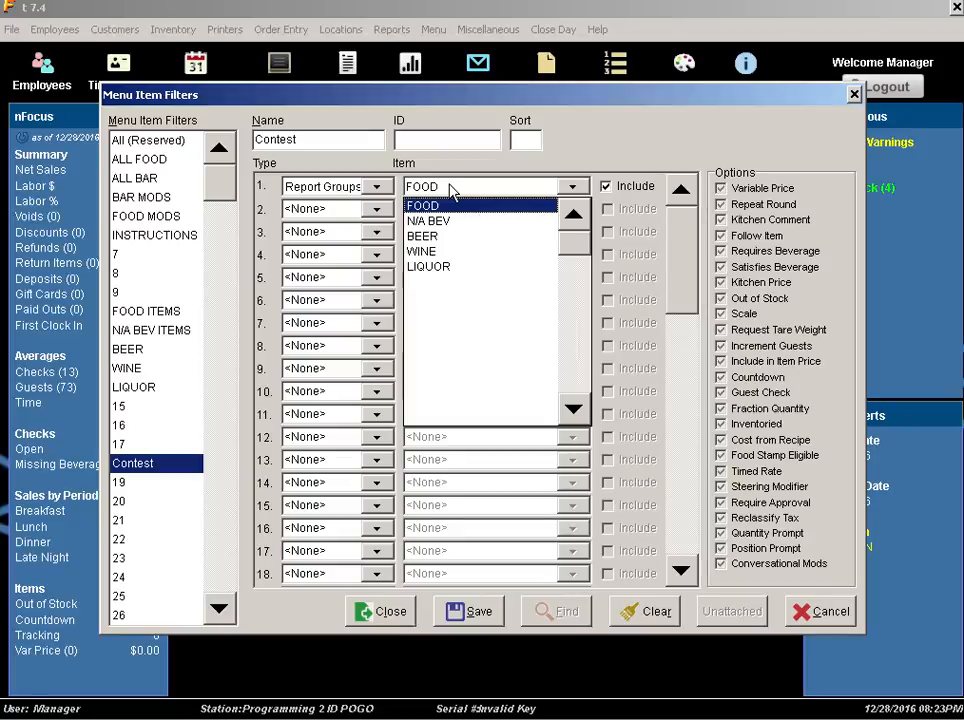
pyautogui.click(451, 190)
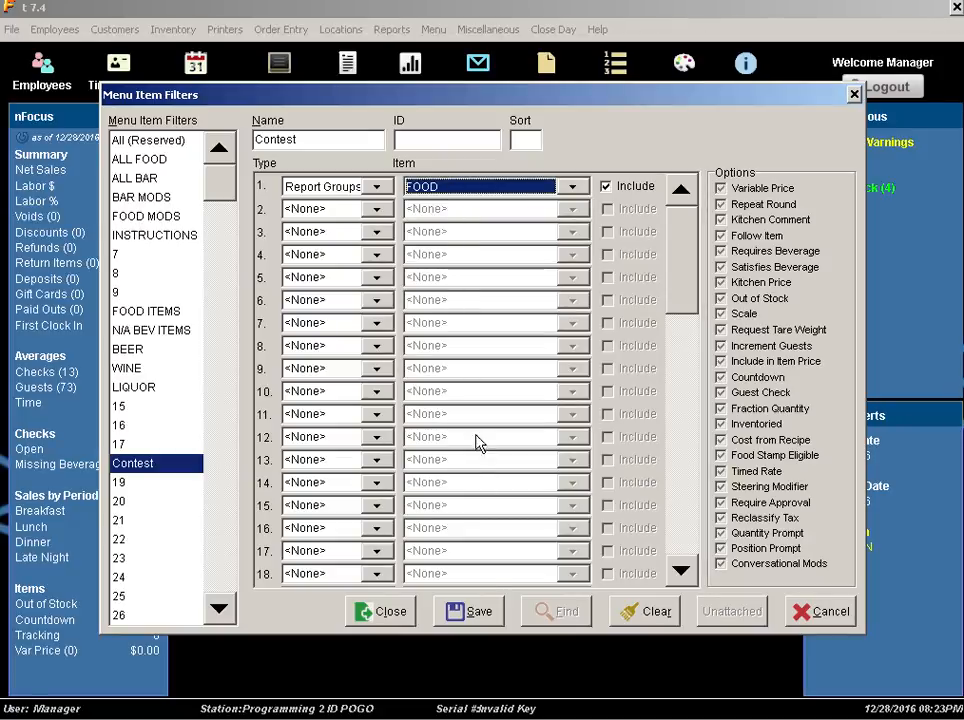
pyautogui.click(478, 614)
pyautogui.click(372, 611)
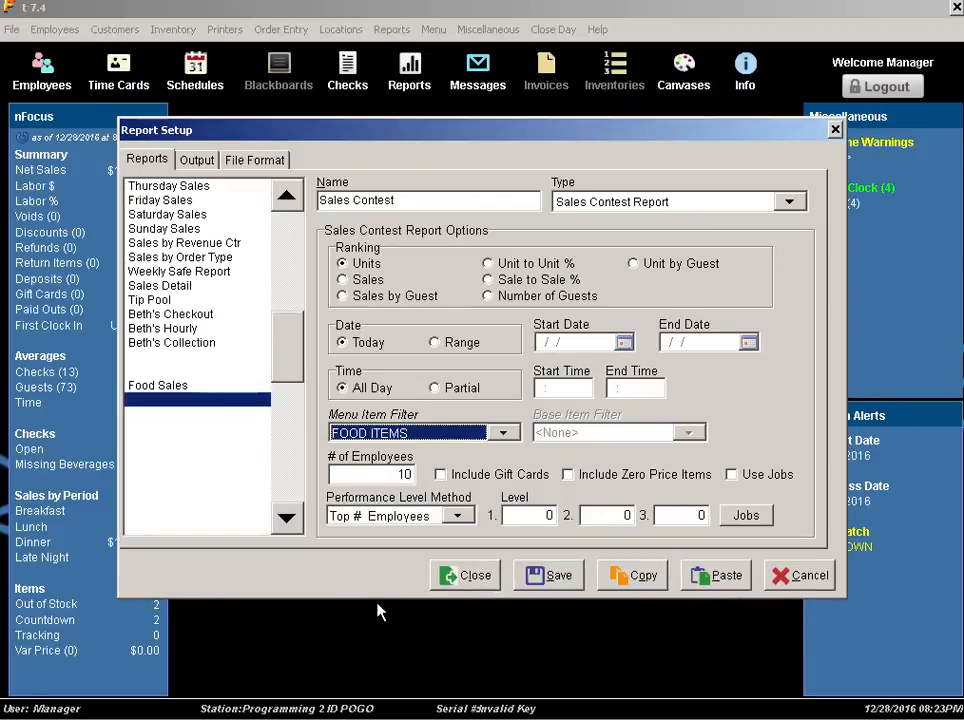
# Assign the Contest menu item filter to the Sales Contest report
pyautogui.click(503, 435)
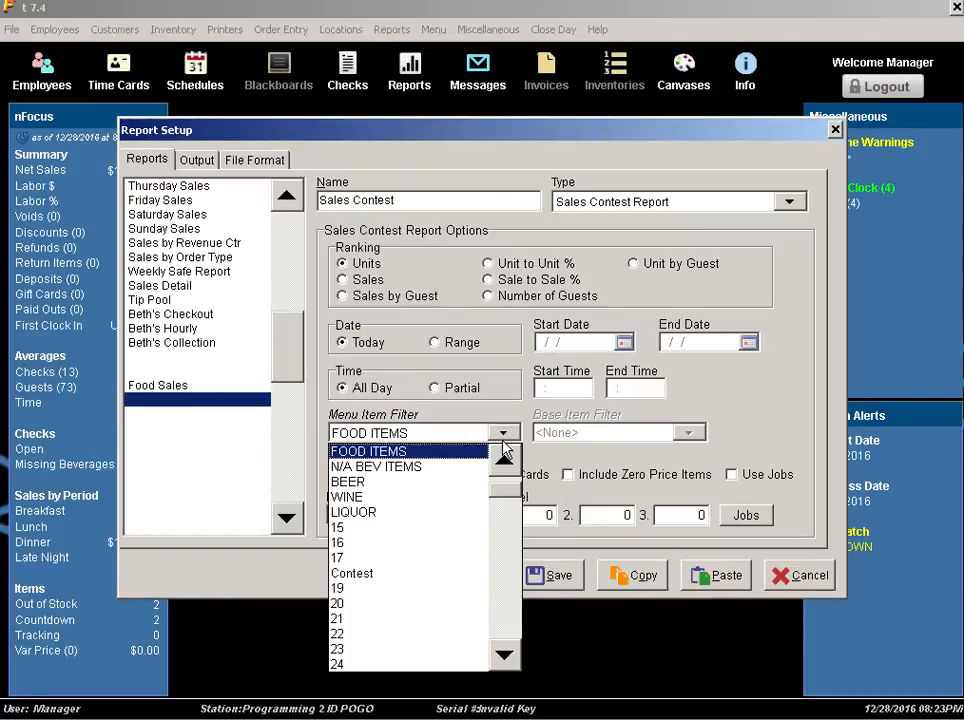
pyautogui.click(386, 576)
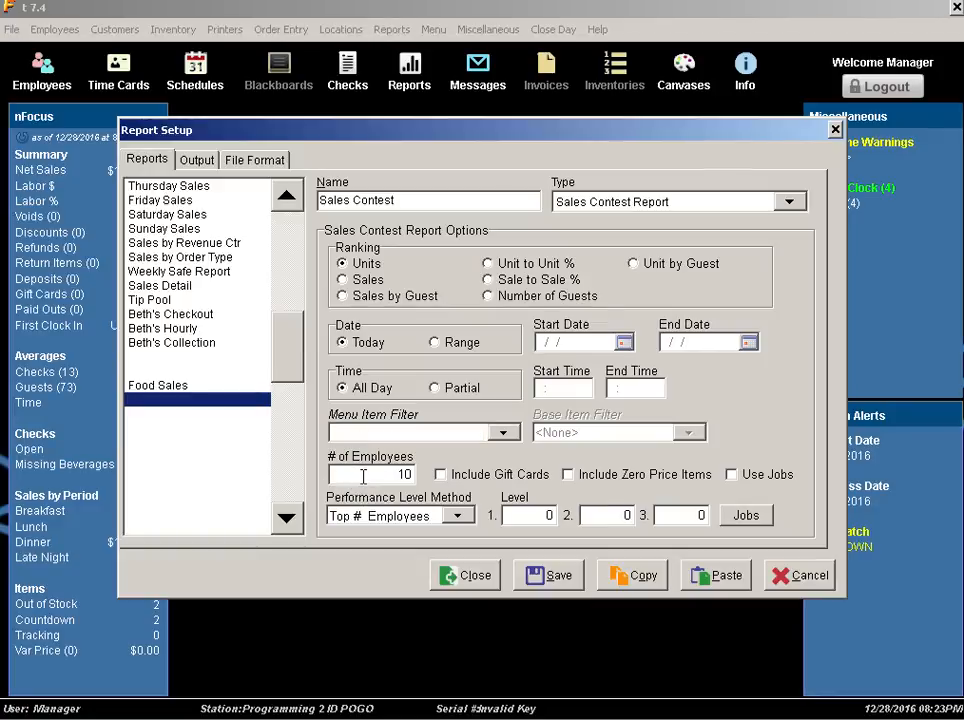
pyautogui.doubleClick(402, 473)
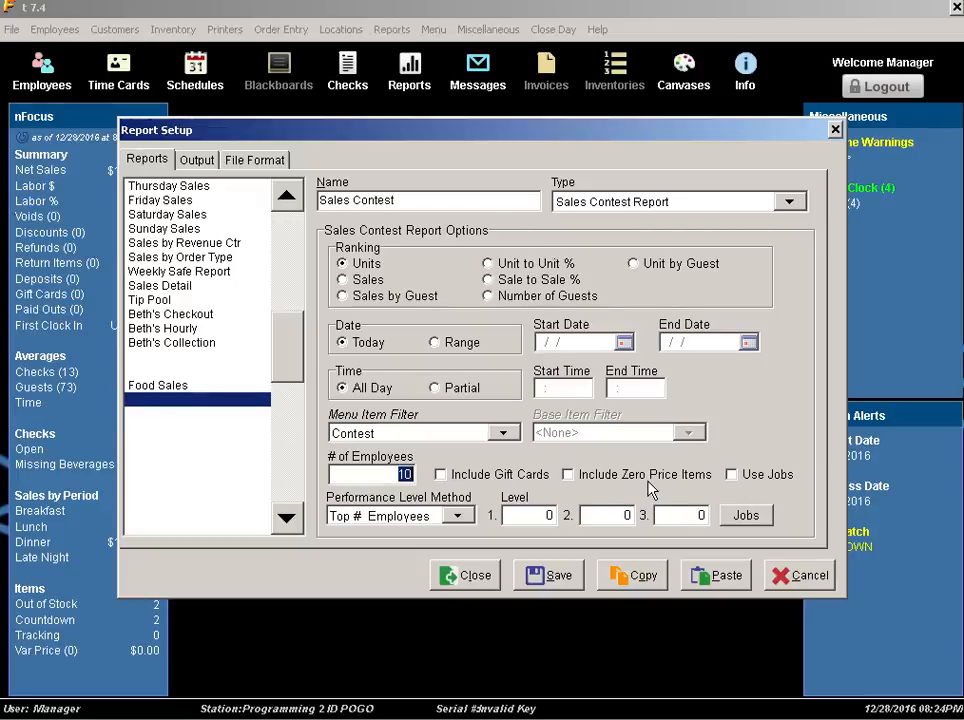
# Try restricting the Sales Contest report by job, marking Server as the participating job
pyautogui.click(731, 476)
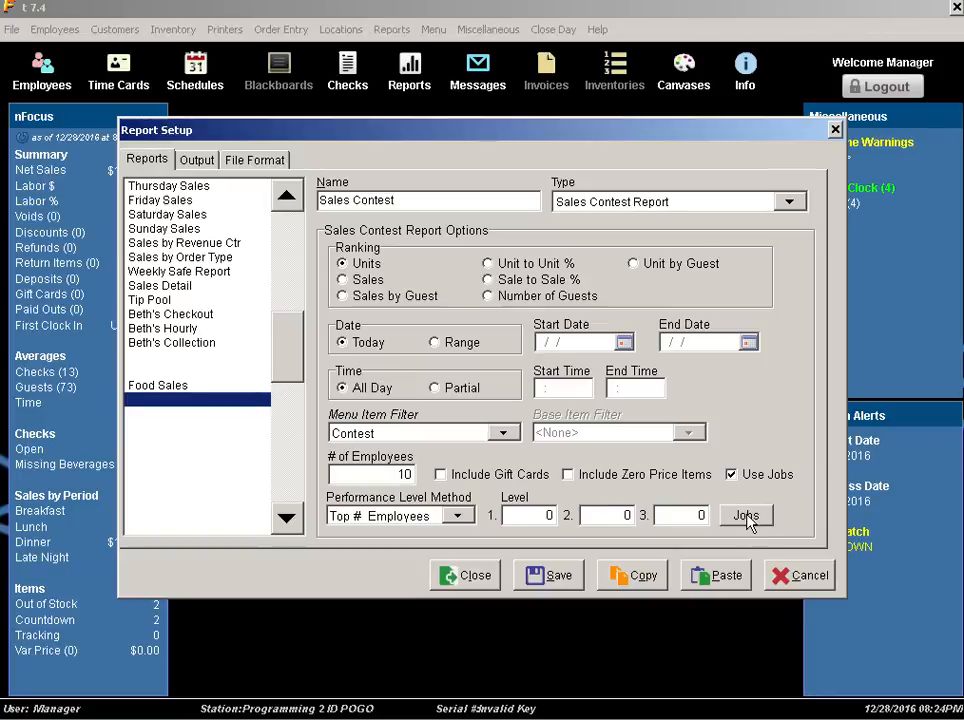
pyautogui.click(747, 516)
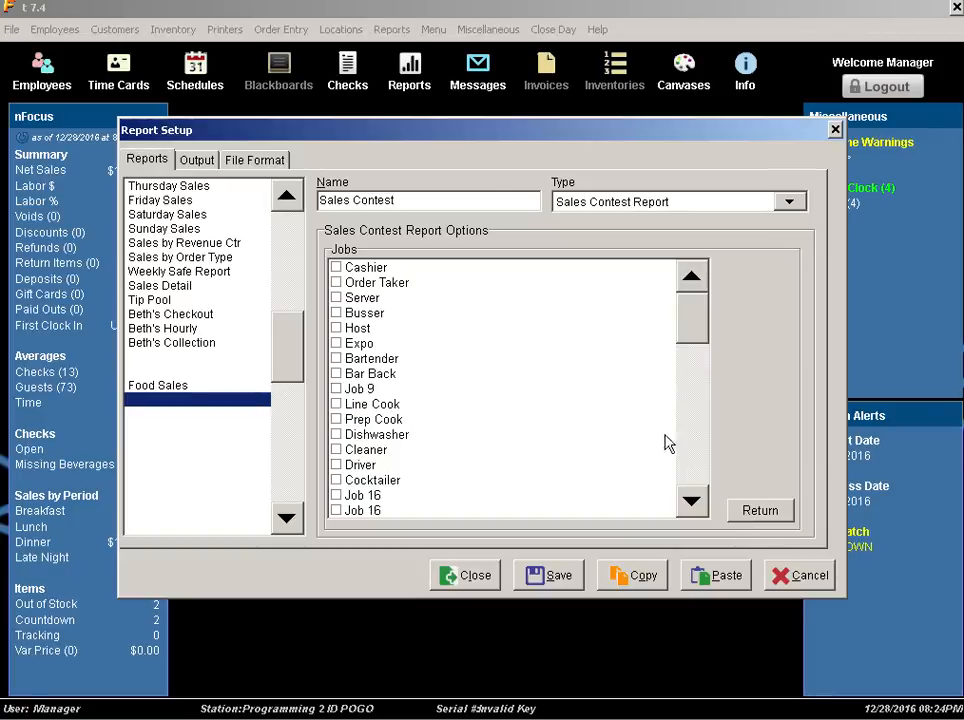
pyautogui.click(346, 299)
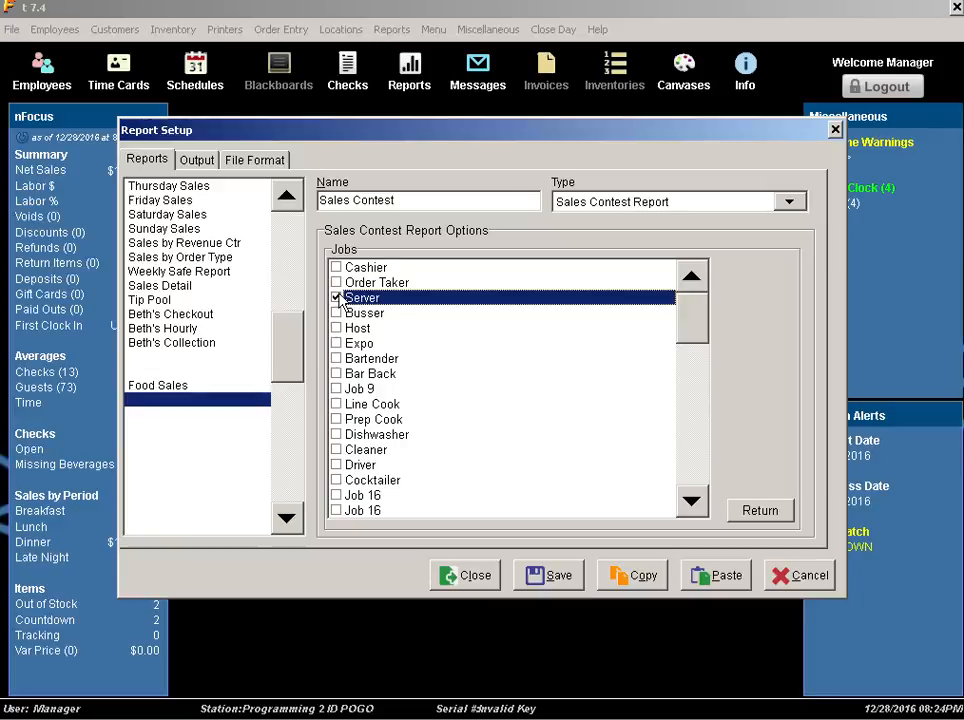
pyautogui.click(752, 510)
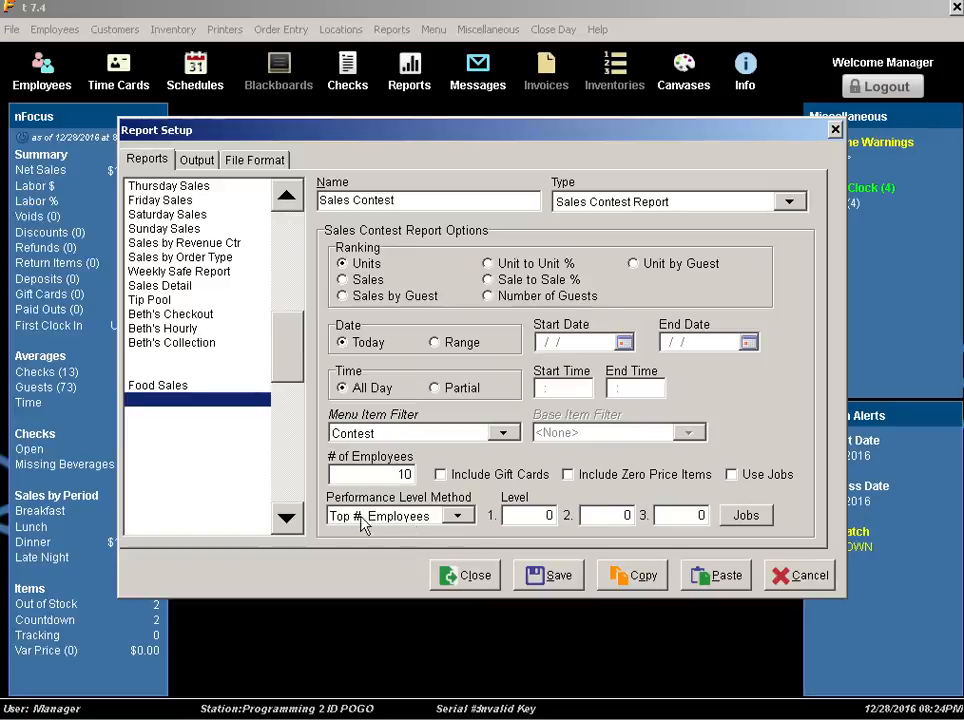
# Keep Top # Employees as the performance level method and set level 1 to 1 and level 2 to 2
pyautogui.click(457, 517)
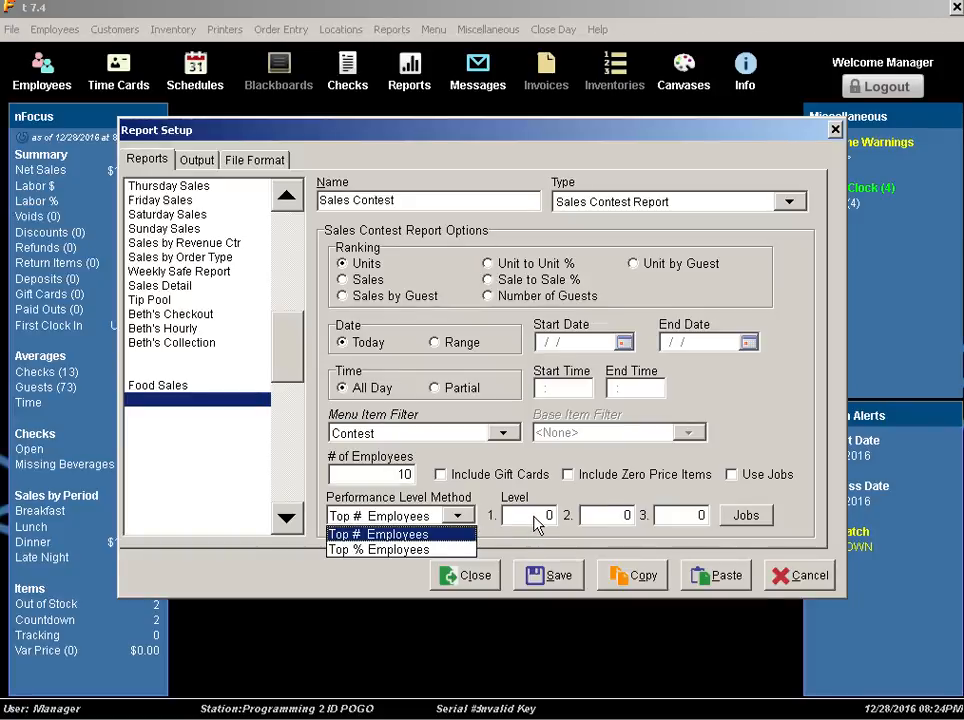
pyautogui.click(378, 535)
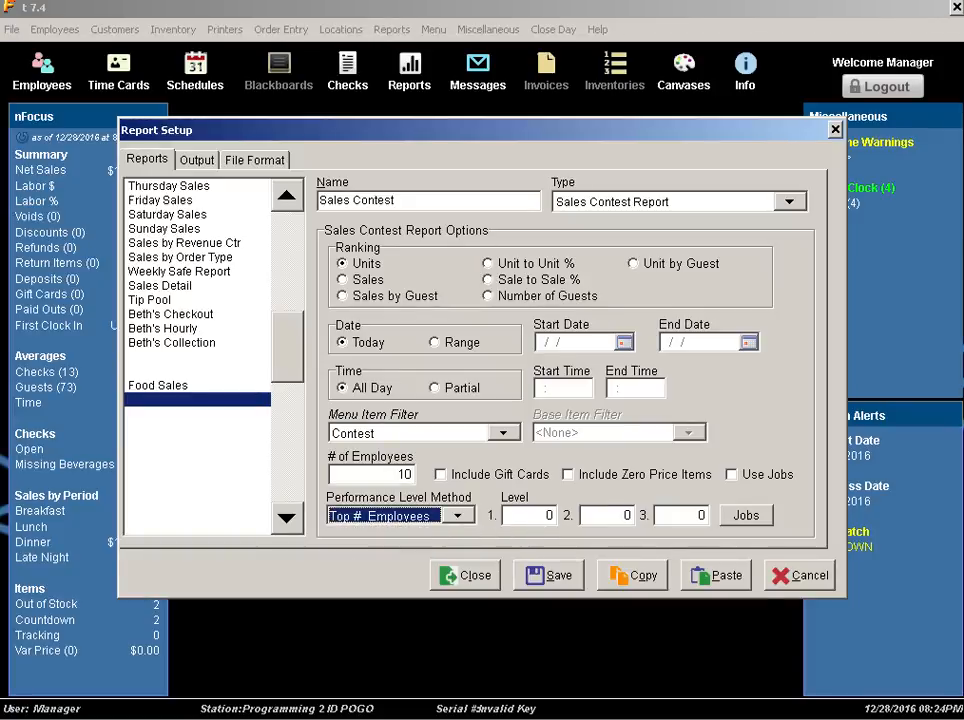
pyautogui.click(531, 520)
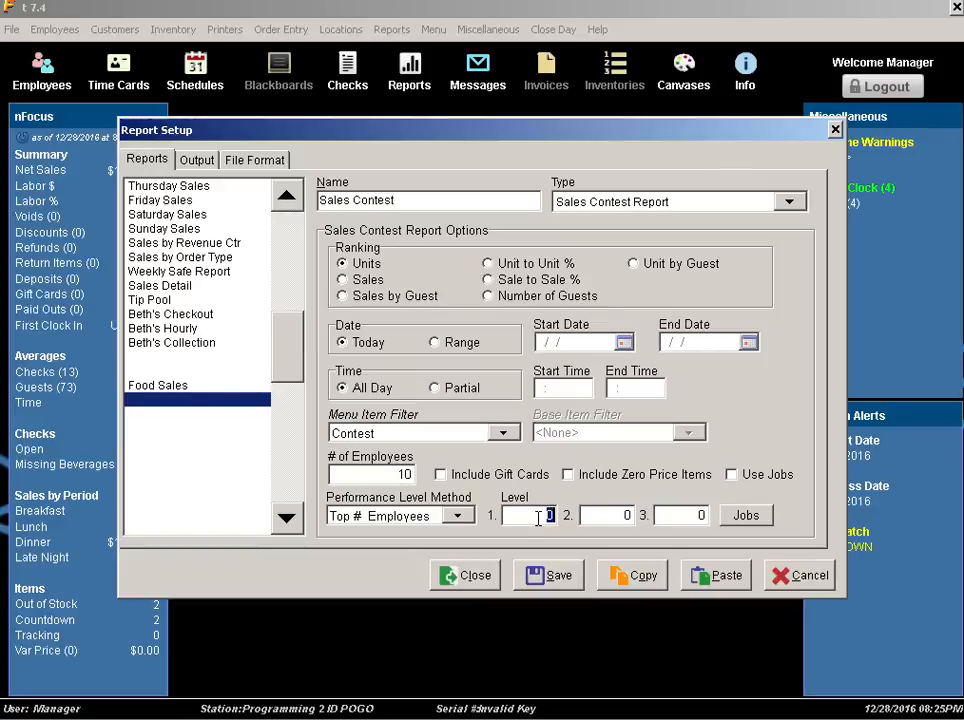
pyautogui.write('1')
pyautogui.click(616, 516)
pyautogui.write('2')
# In the Sales Contest report's output settings, set the security code to 5 and enable Display in the screen options
pyautogui.click(196, 163)
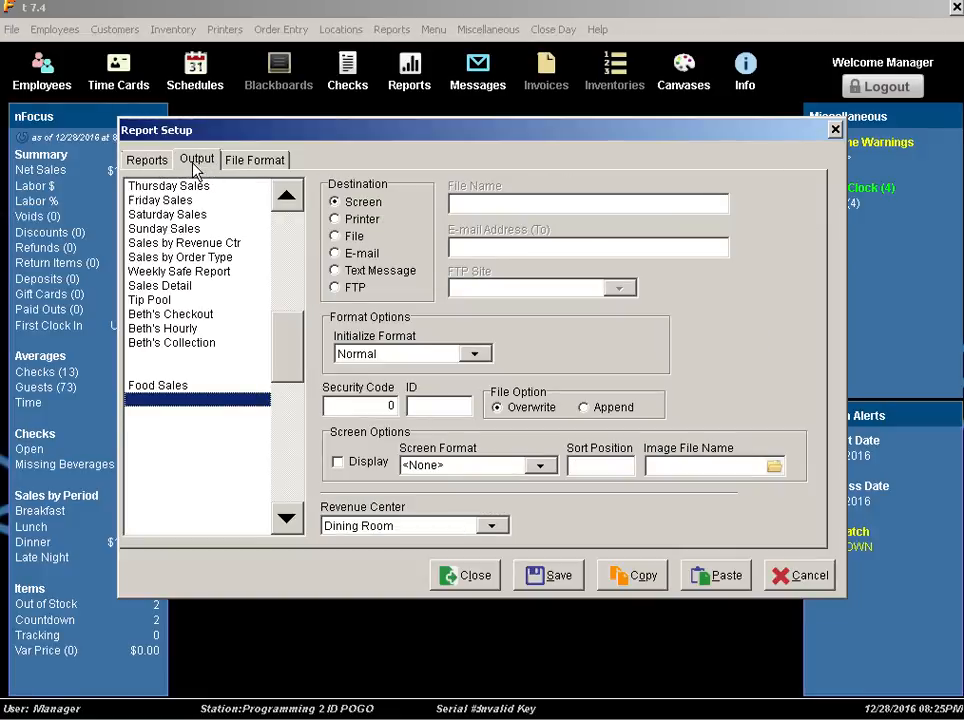
pyautogui.click(360, 404)
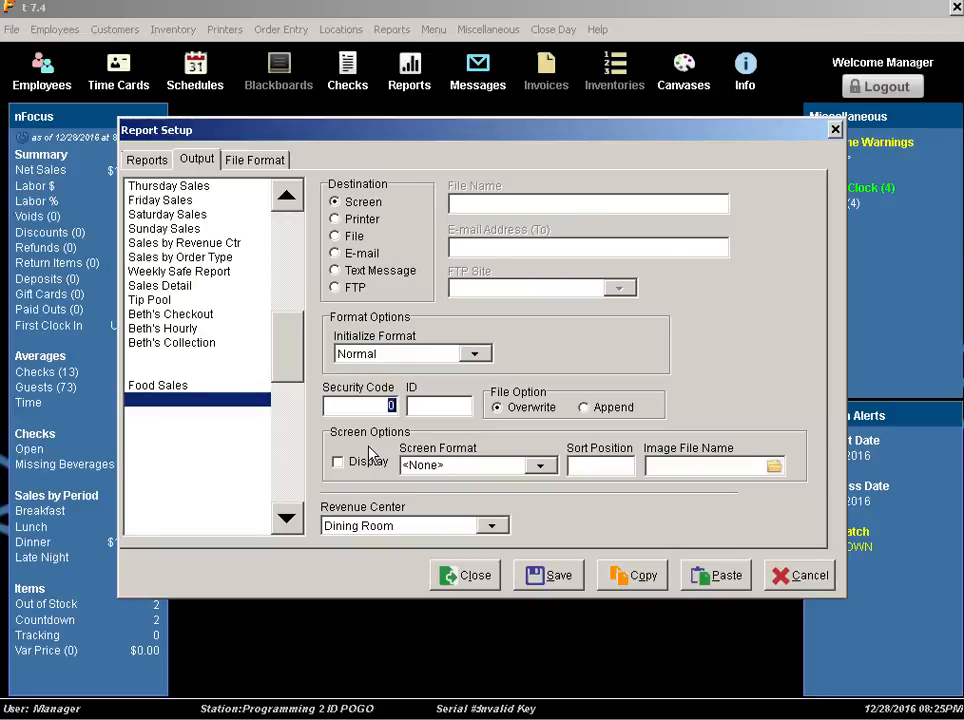
pyautogui.write('5')
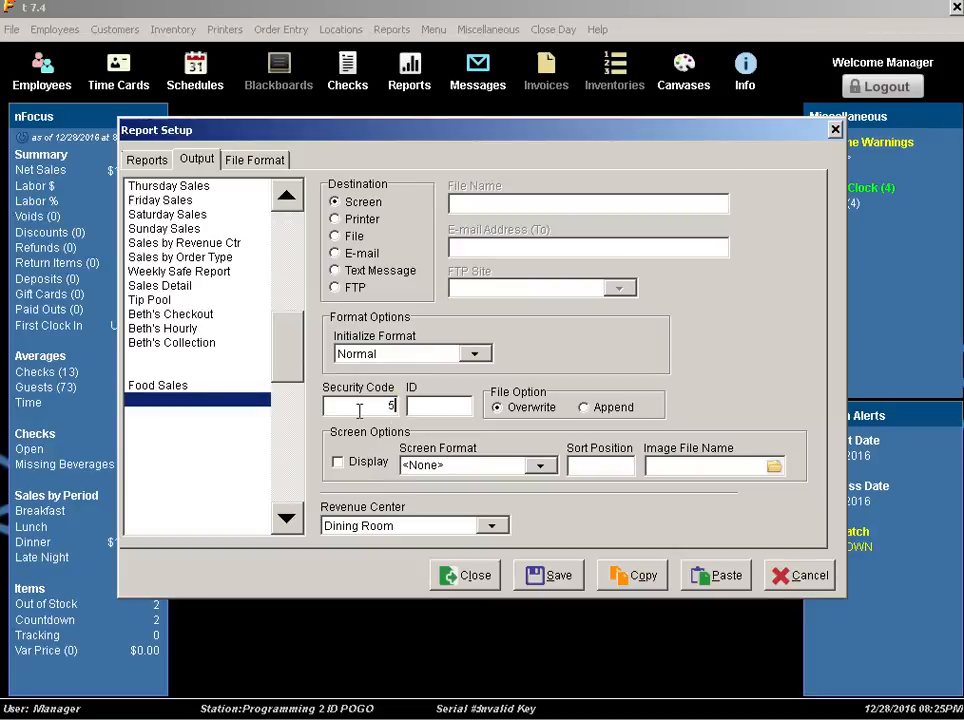
pyautogui.click(338, 463)
# Set the Sales Contest report's revenue center to <None> and save the report
pyautogui.click(496, 528)
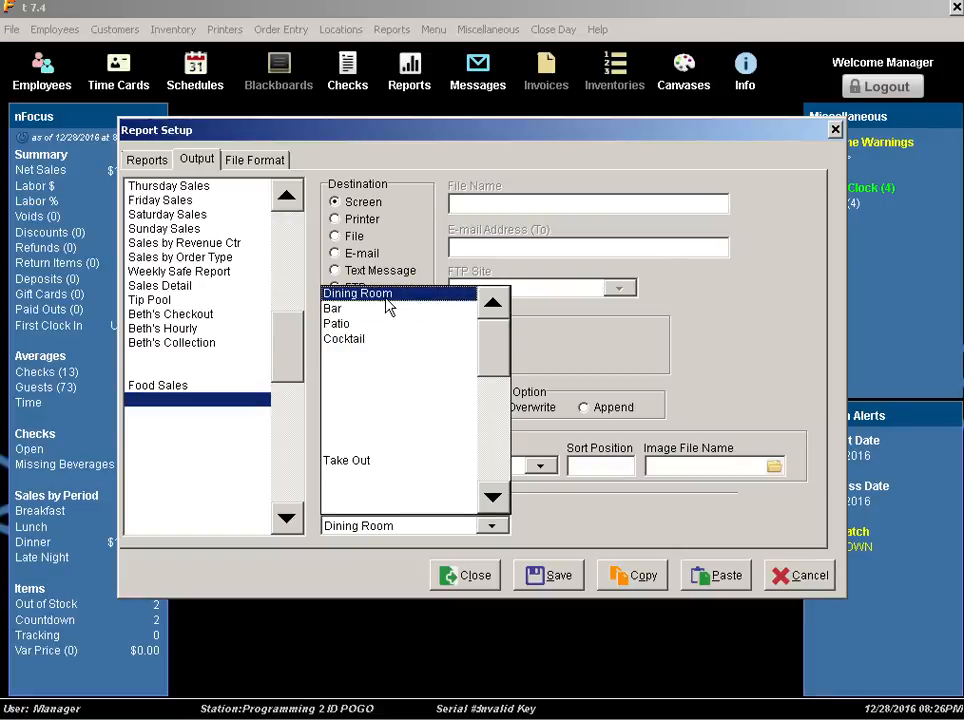
pyautogui.click(386, 299)
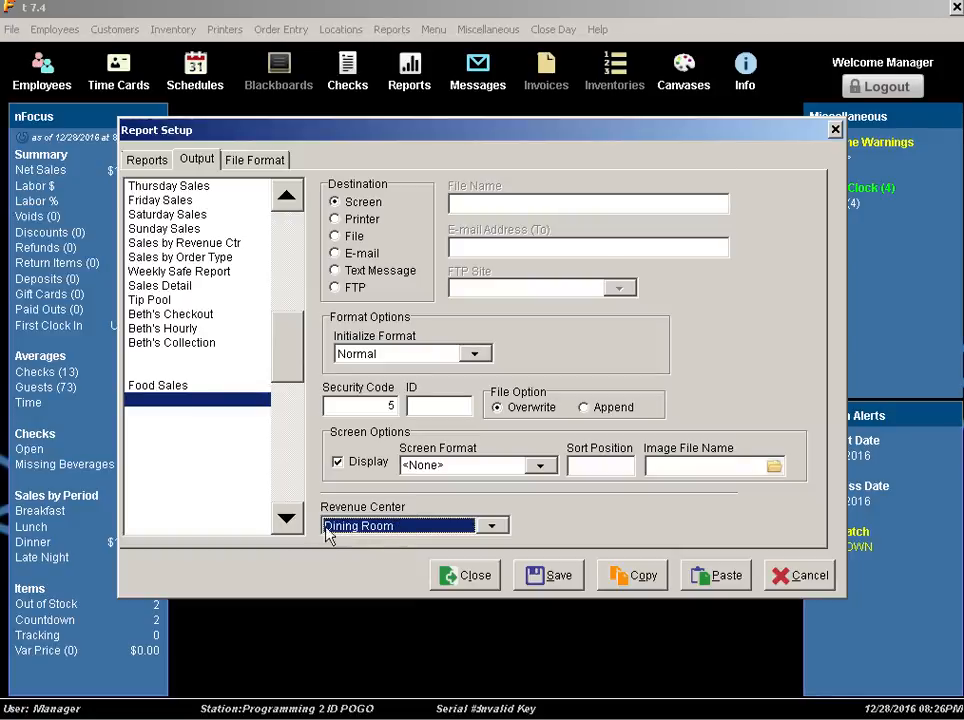
pyautogui.scroll(1, 355, 533)
pyautogui.click(566, 578)
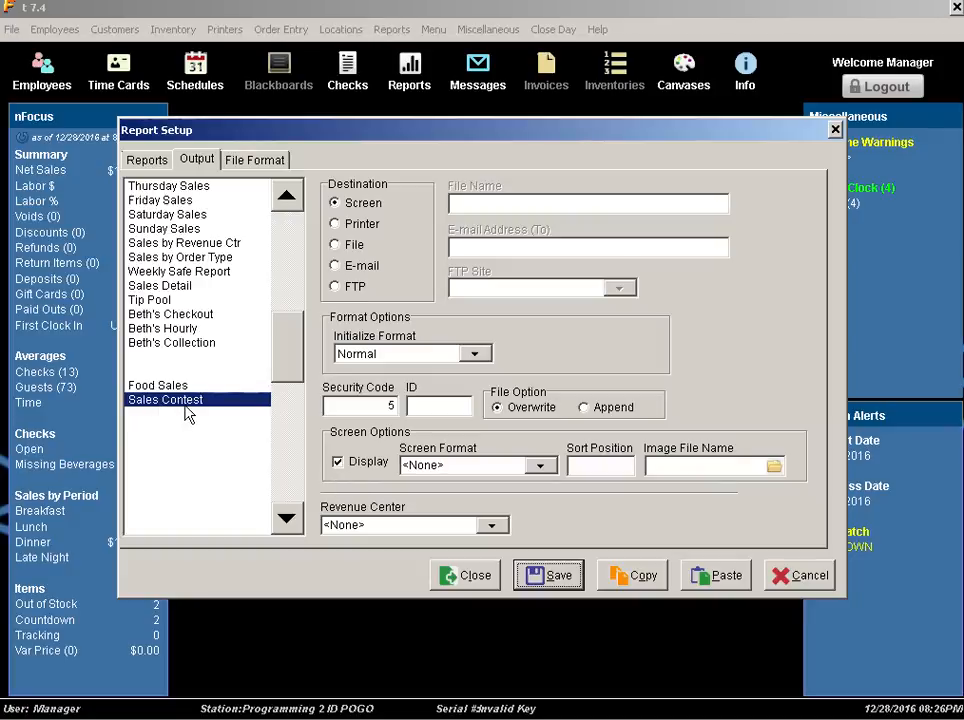
# Review the options of the Sales Contest and Food Sales reports, then save and close the report setup
pyautogui.click(160, 161)
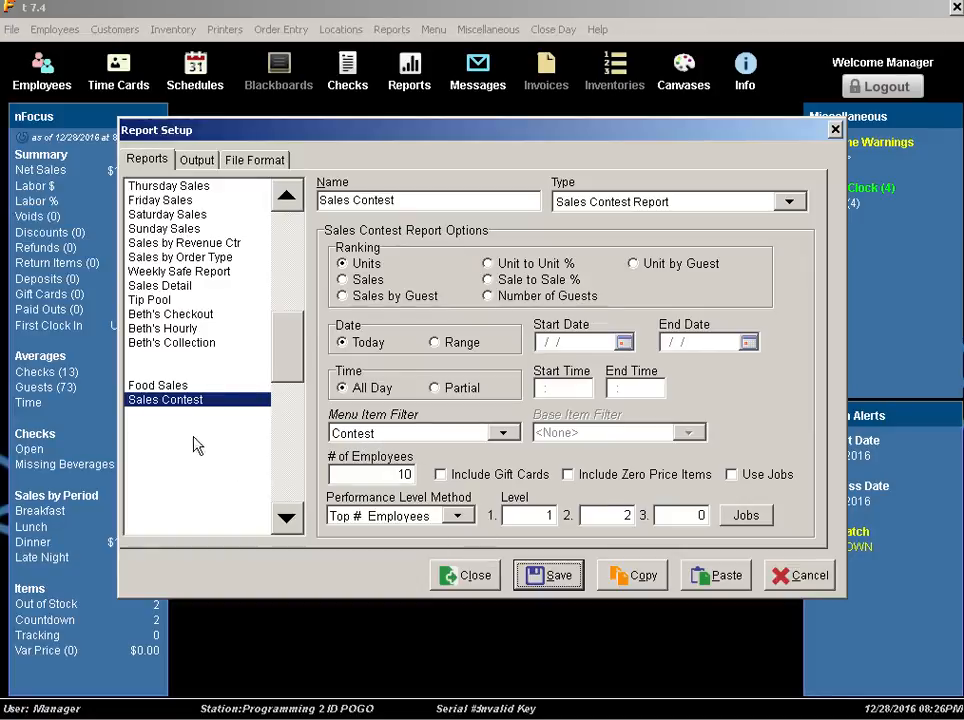
pyautogui.click(139, 388)
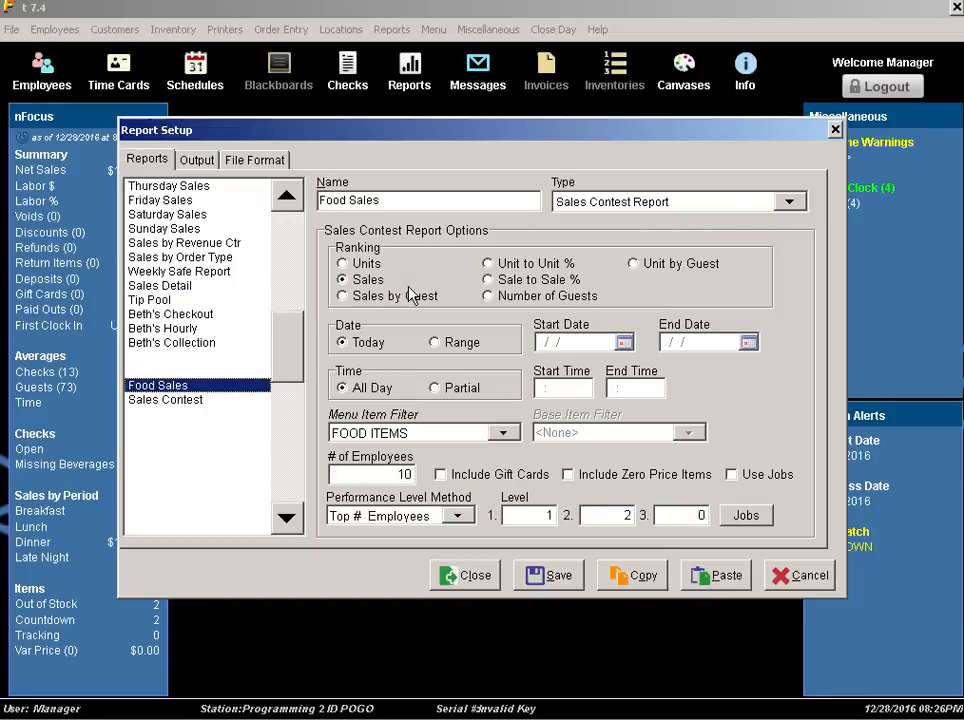
pyautogui.click(555, 576)
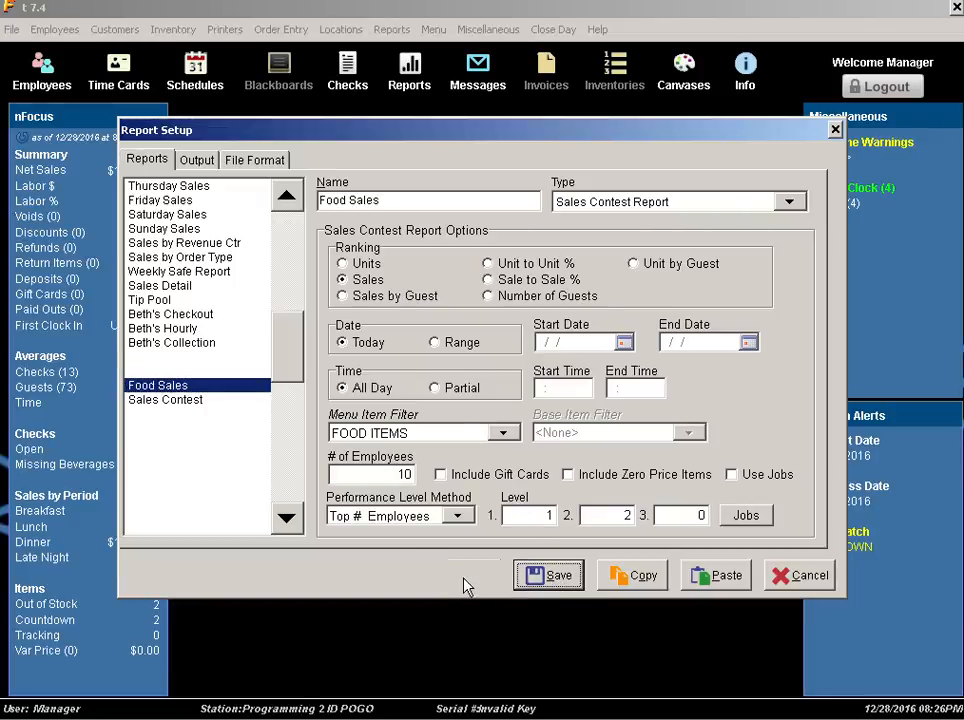
pyautogui.click(467, 578)
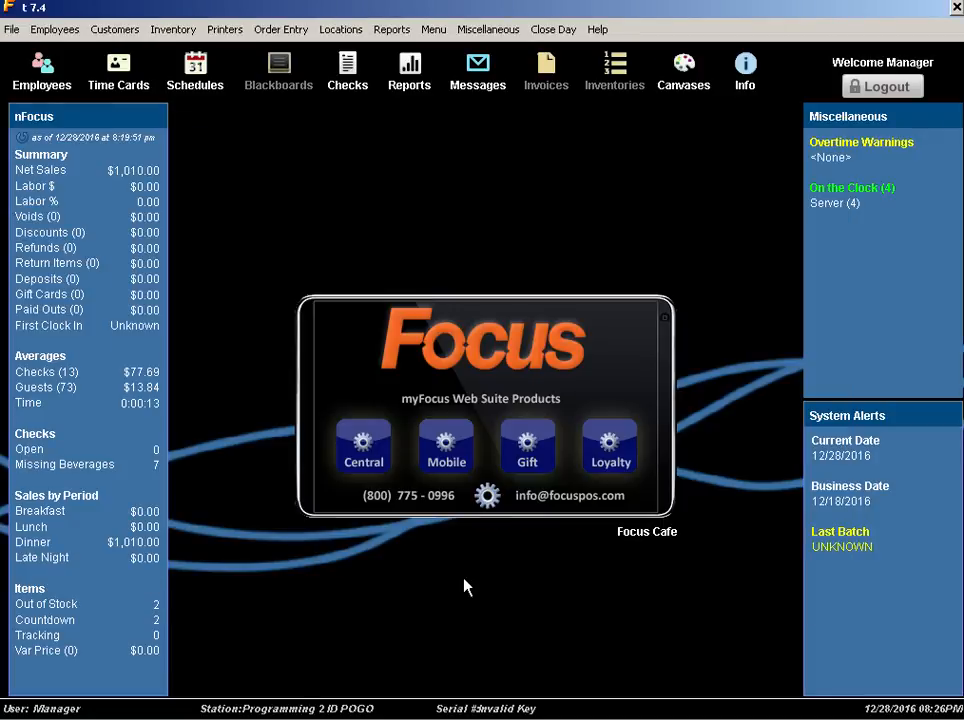
# Run the Sales Contest report for 12/18/2016 on screen with the Contest menu item filter, view it and close it
pyautogui.click(411, 74)
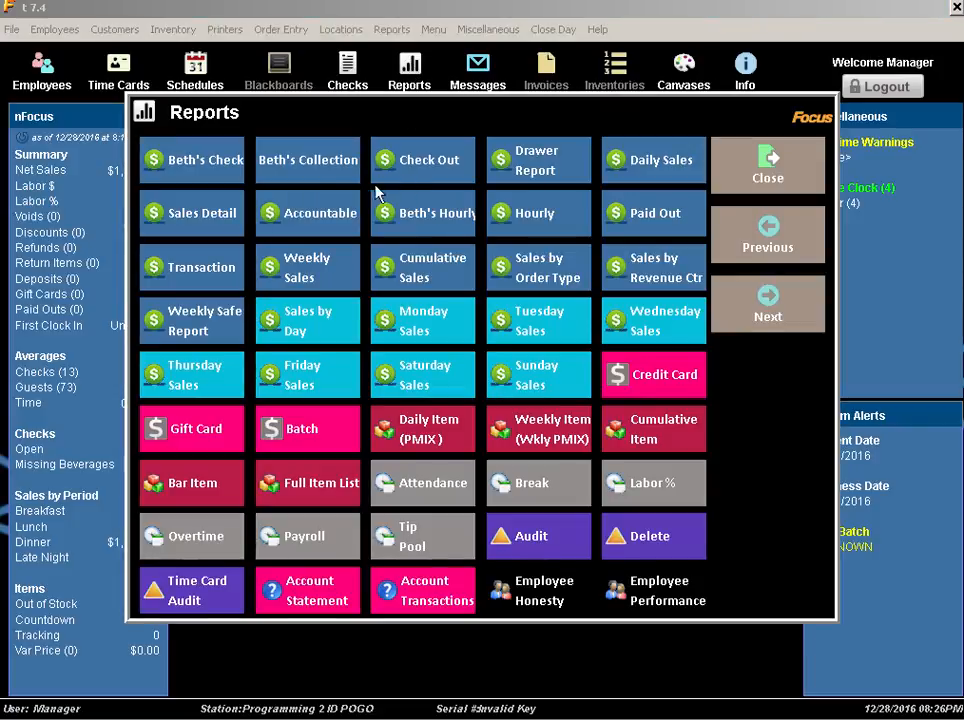
pyautogui.click(770, 320)
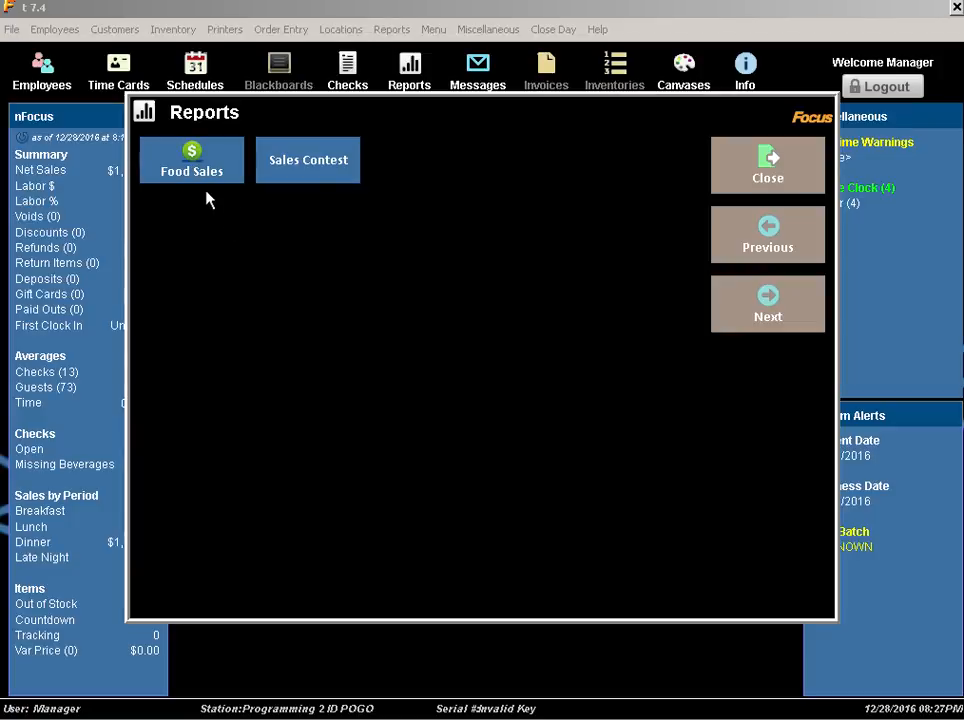
pyautogui.click(314, 177)
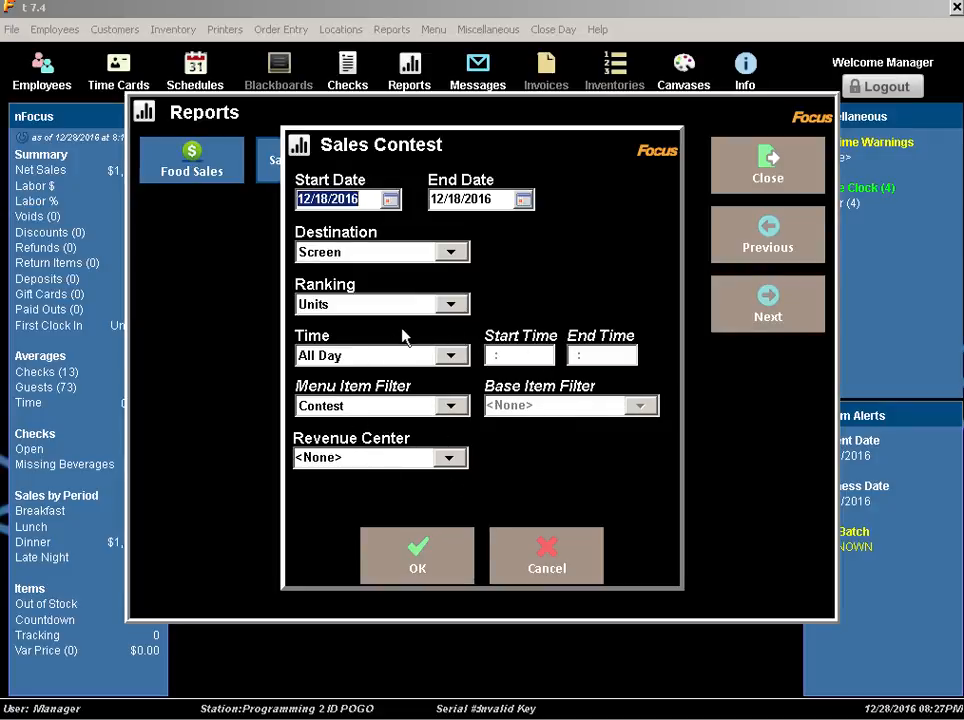
pyautogui.click(452, 412)
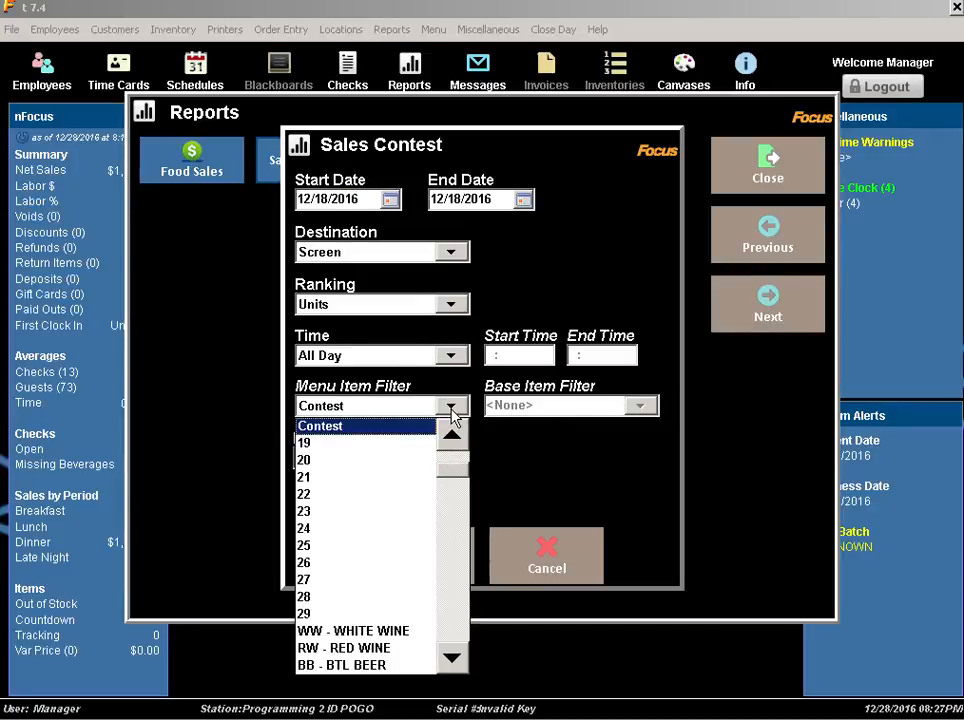
pyautogui.click(557, 454)
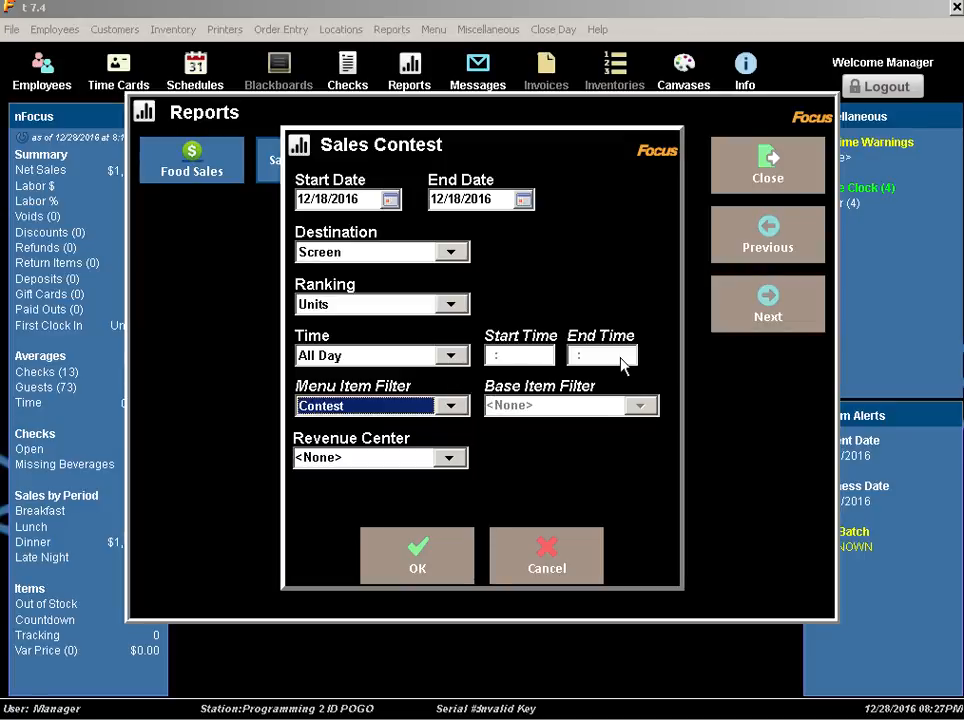
pyautogui.click(446, 562)
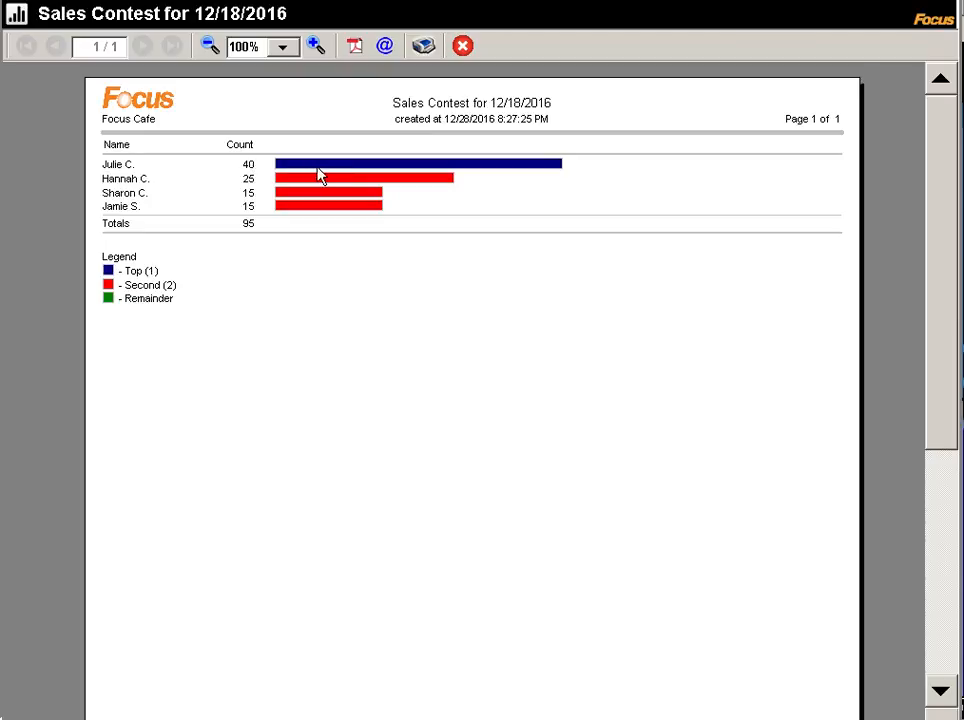
pyautogui.click(463, 46)
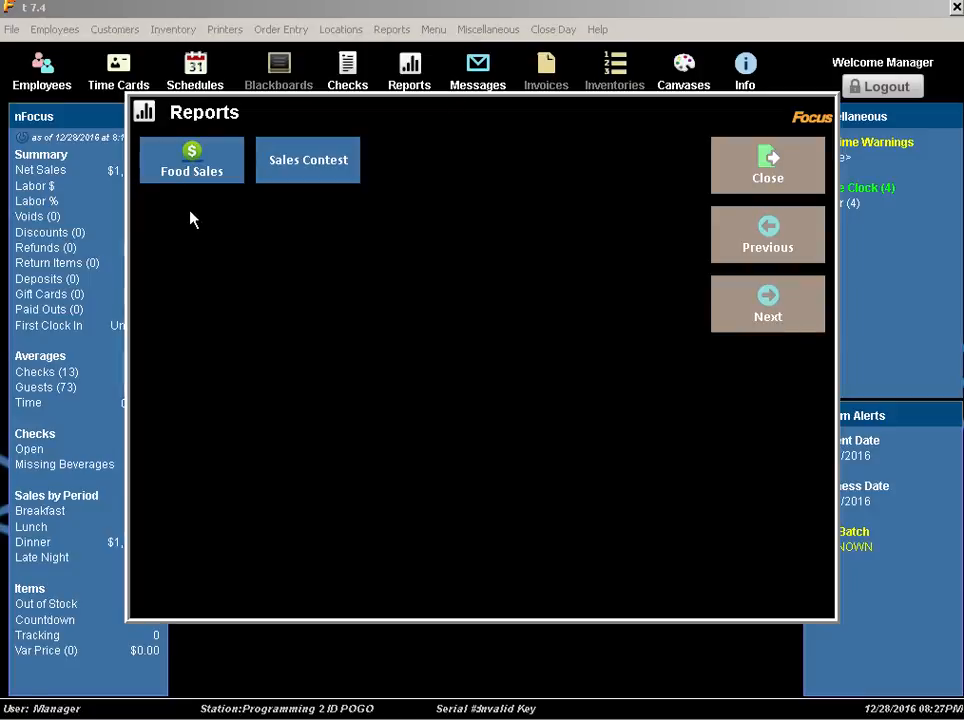
# Run the Food Sales report for 12/18/2016 on screen, ranked by Sales with the FOOD ITEMS filter
pyautogui.click(186, 176)
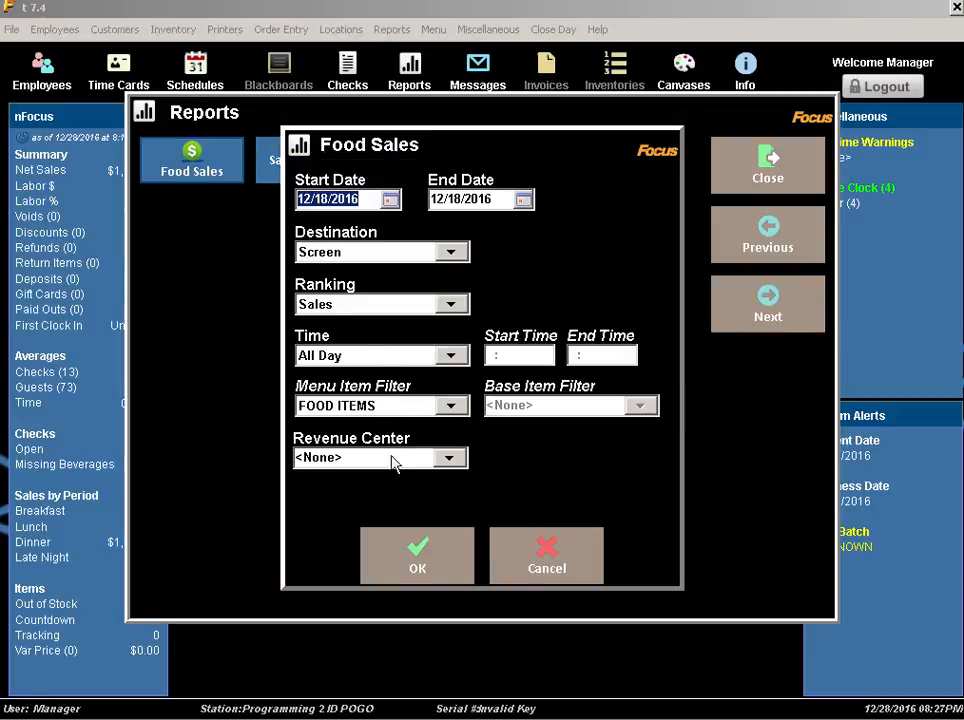
pyautogui.click(417, 545)
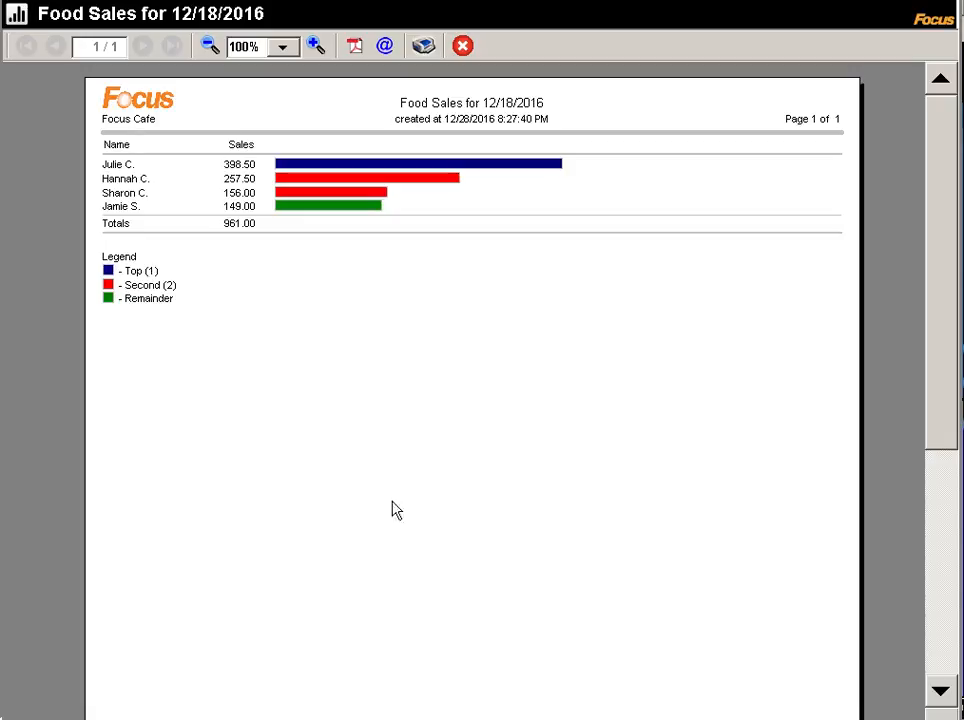